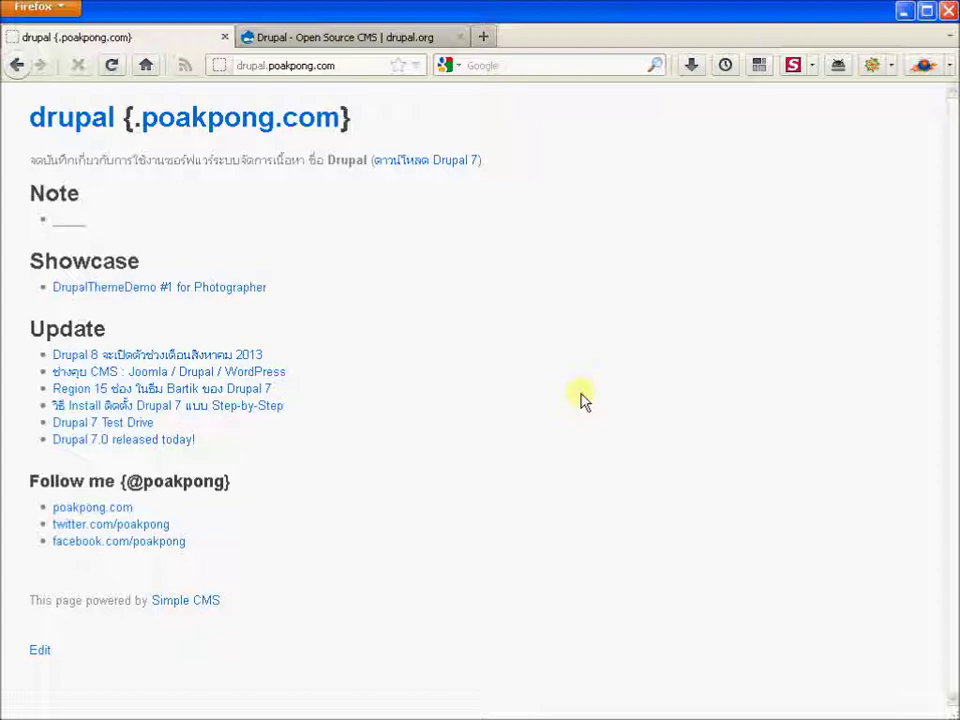
Step: Switch Firefox to the second tab, 'Drupal - Open Source CMS | drupal.org'
left_click(396, 41)
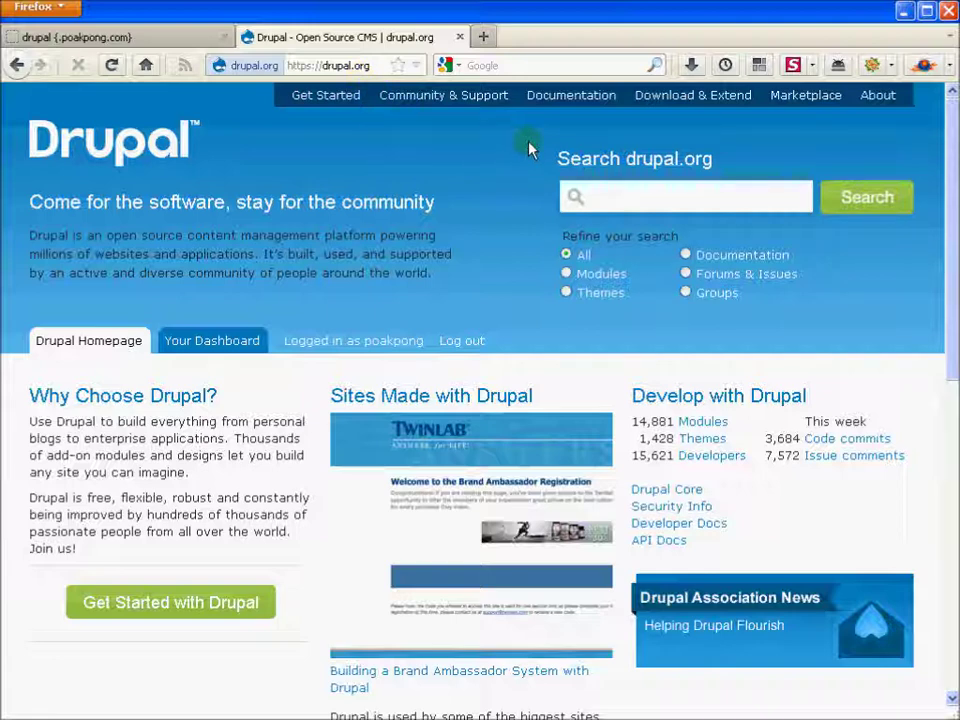
Step: Save the drupal-7.12 zip from the Drupal core project page into Downloads
left_click(670, 100)
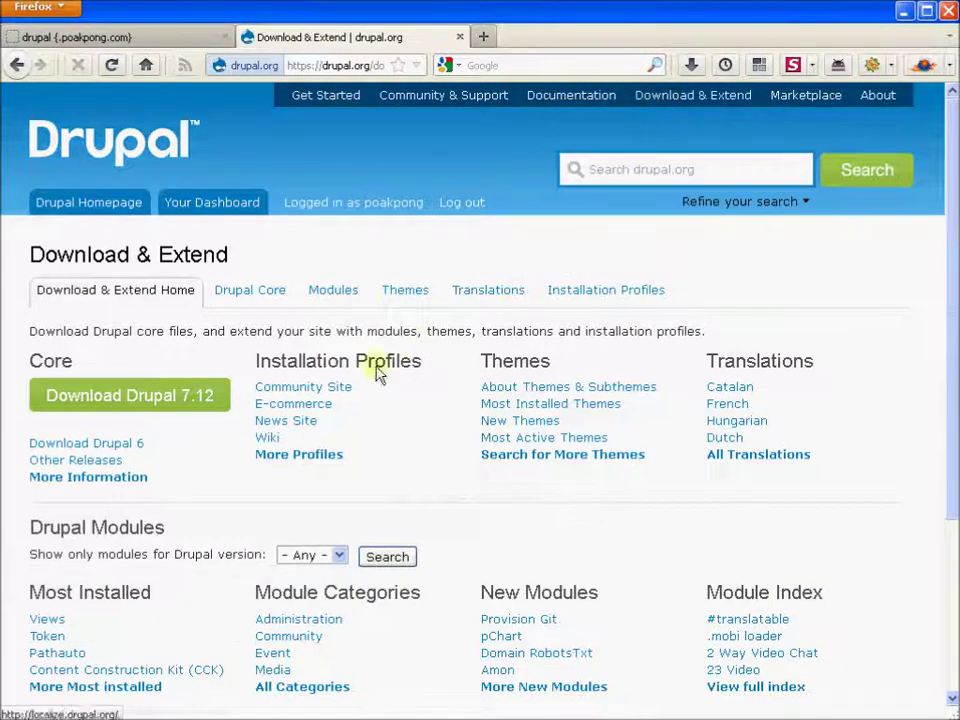
left_click(250, 300)
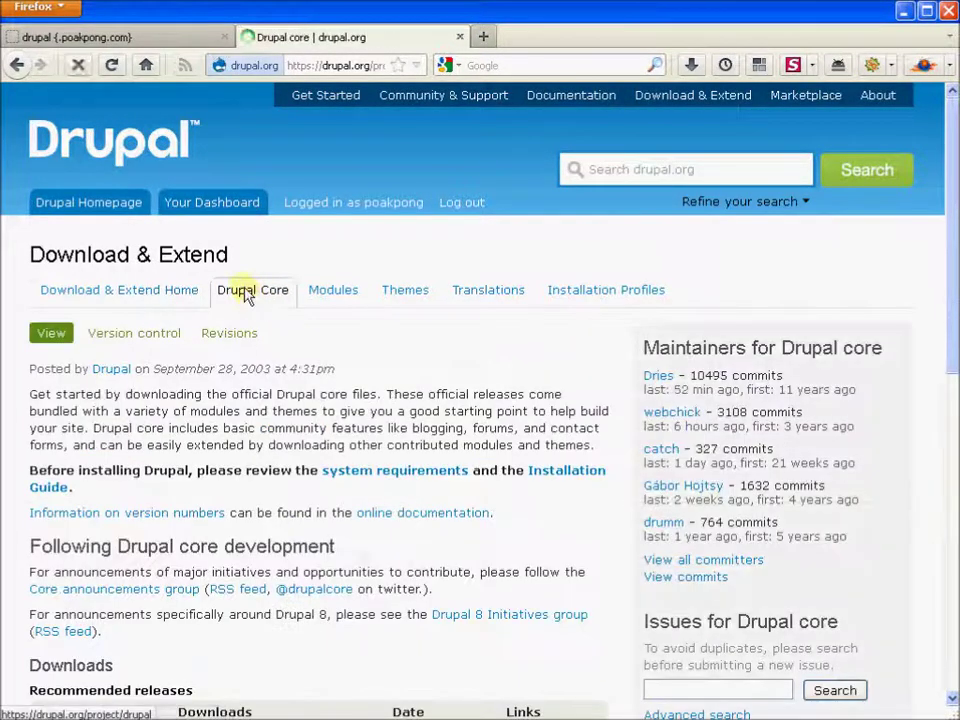
left_click_drag(955, 228, 943, 343)
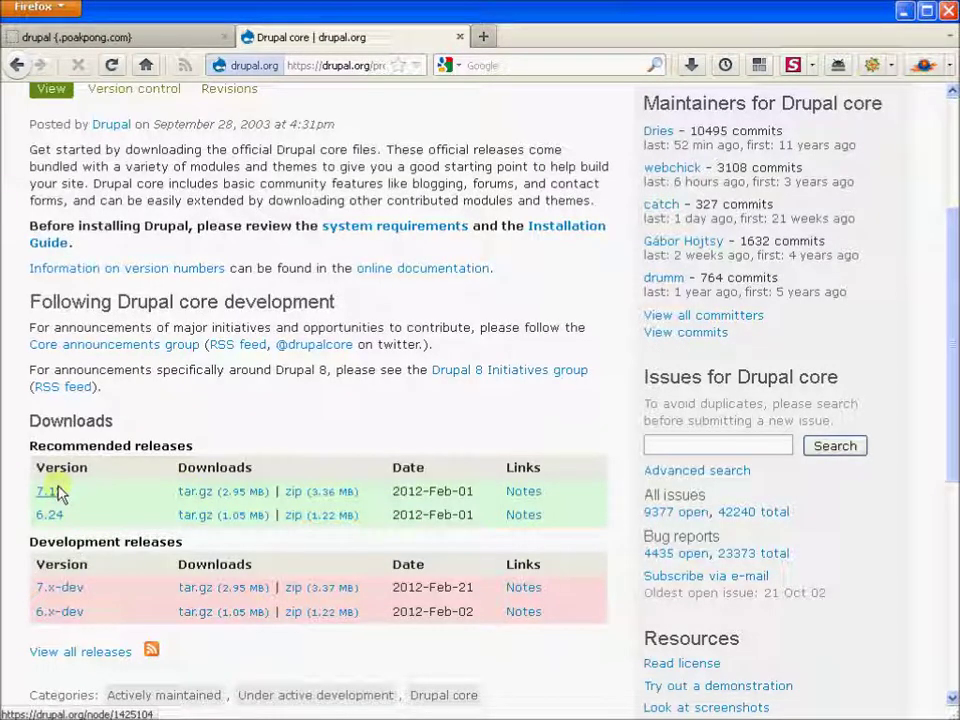
left_click(320, 493)
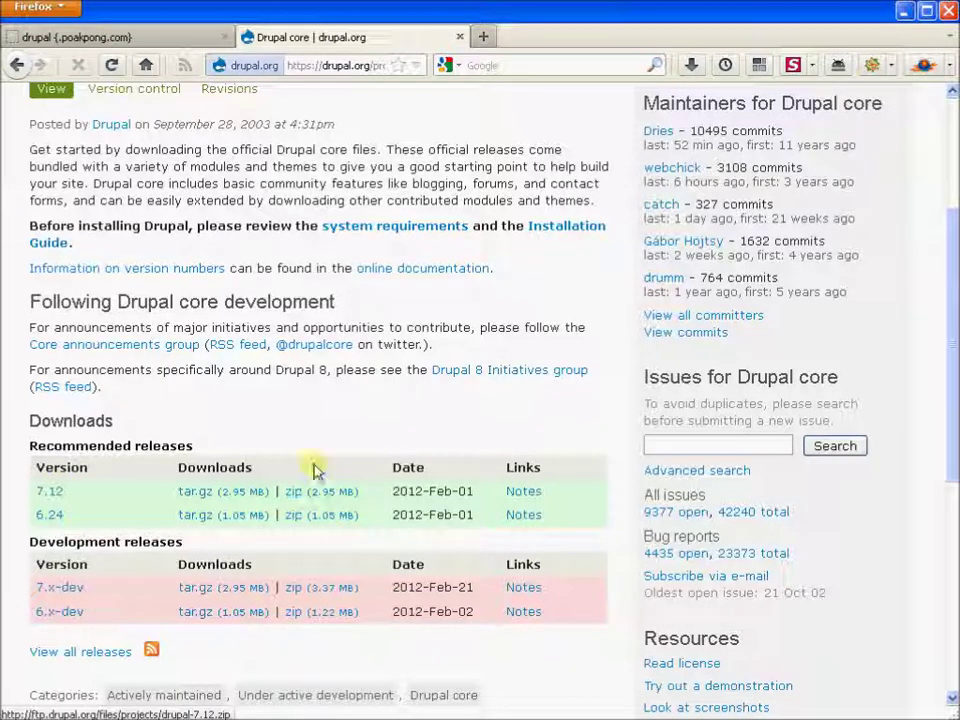
left_click(304, 491)
right_click(307, 494)
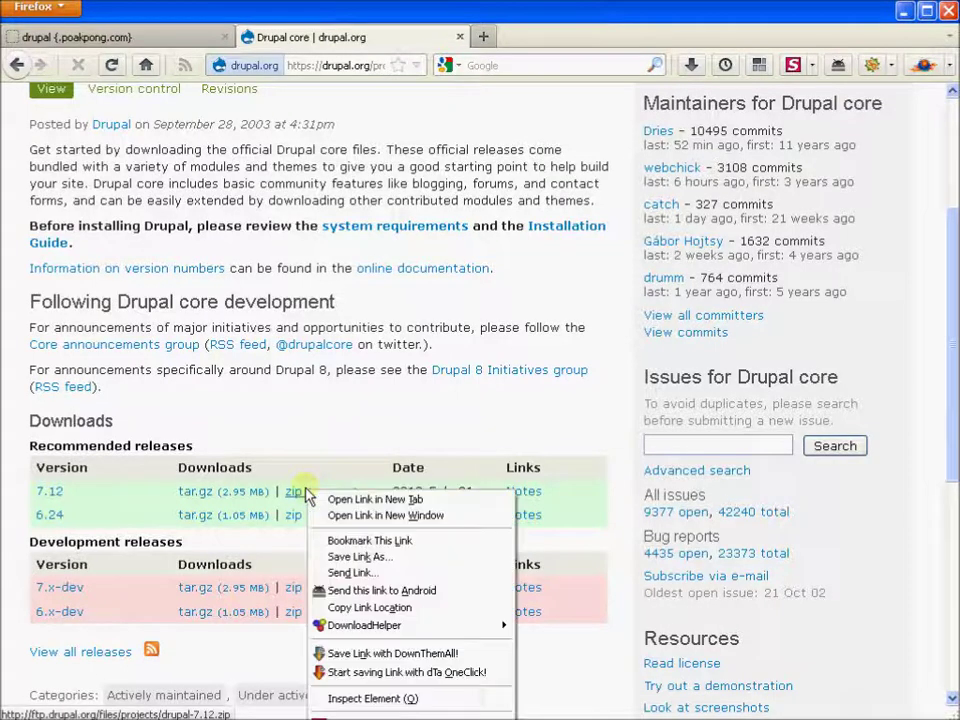
left_click(358, 557)
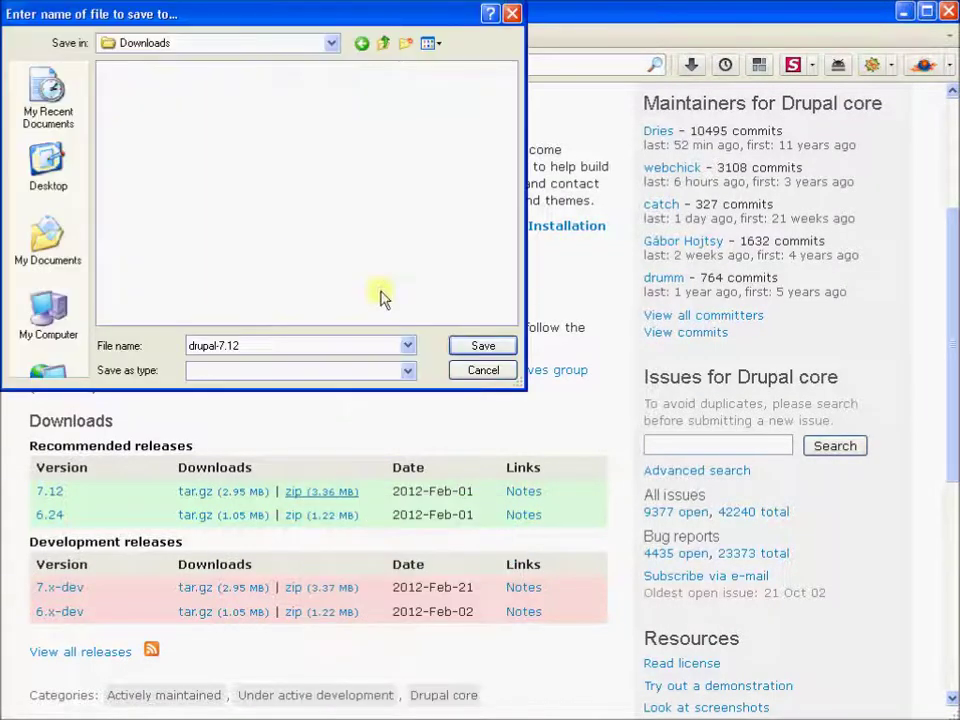
left_click(496, 346)
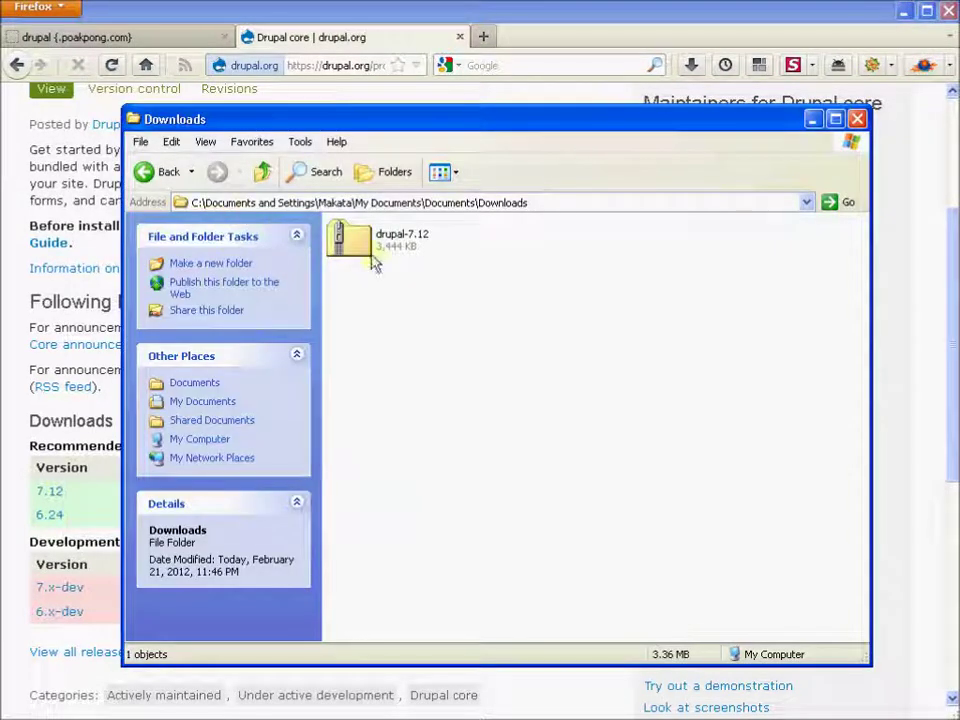
Step: Extract drupal-7.12.zip into Downloads, then minimize Explorer and Firefox to reveal FileZilla
left_click(375, 258)
right_click(375, 258)
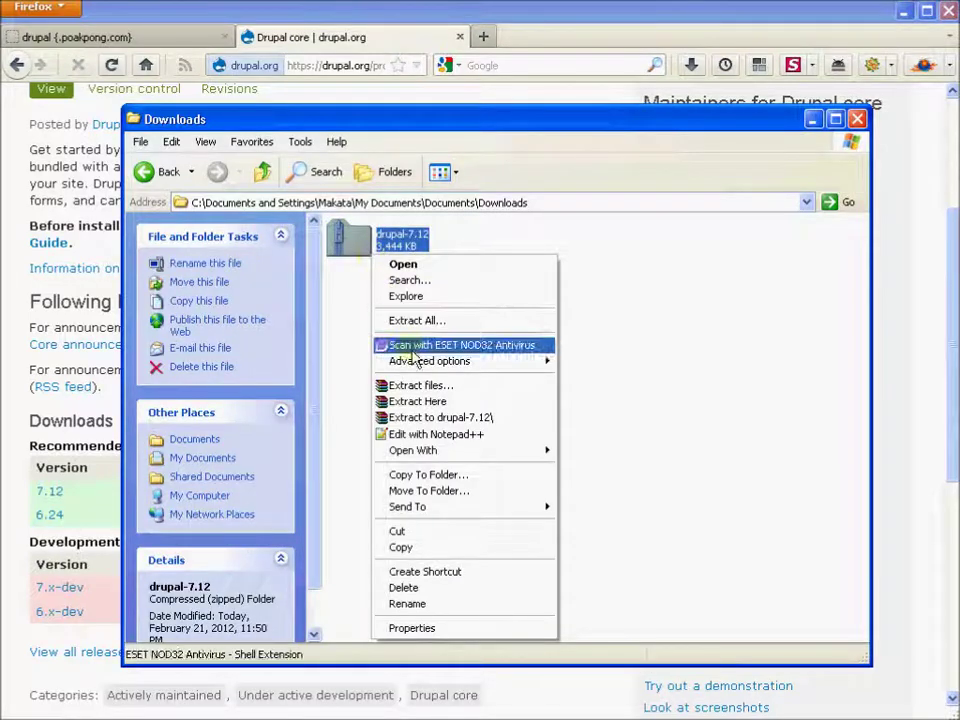
left_click(400, 401)
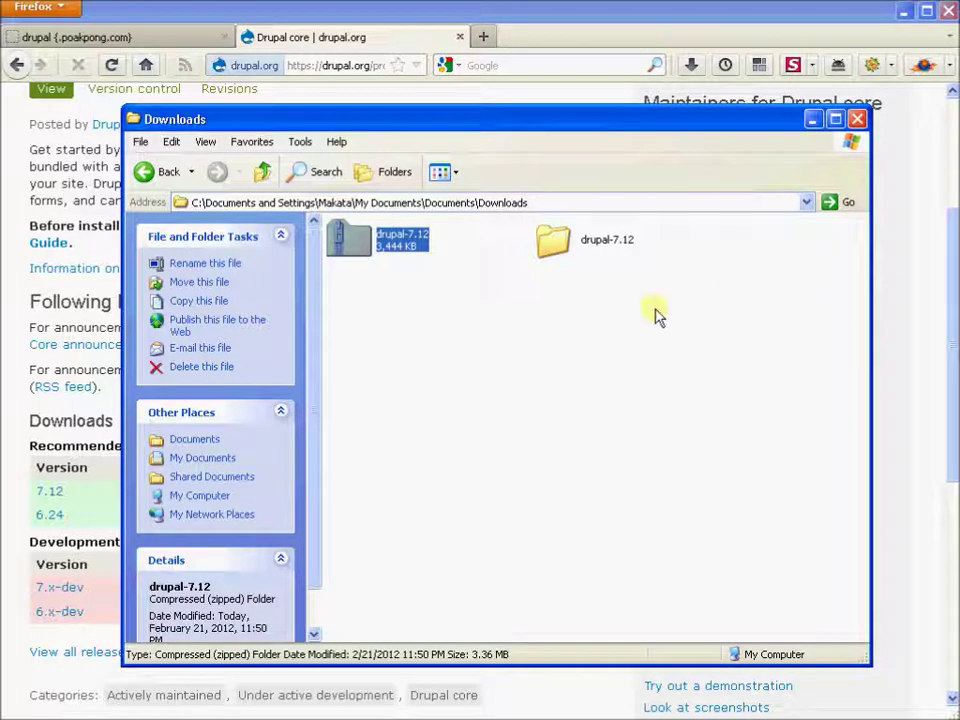
left_click(656, 317)
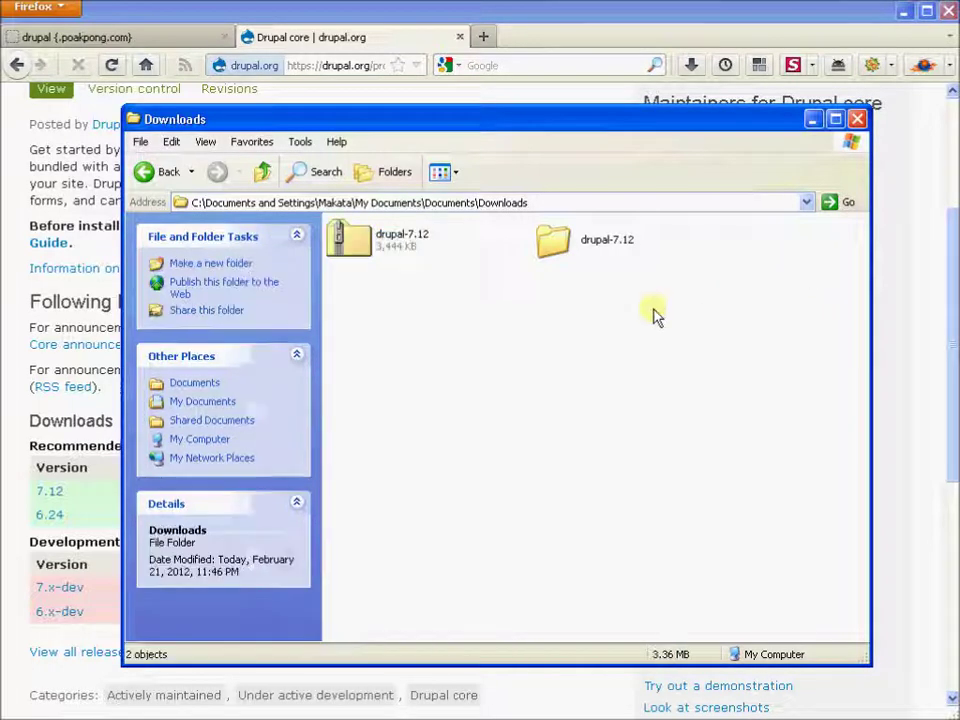
left_click(813, 120)
left_click(901, 16)
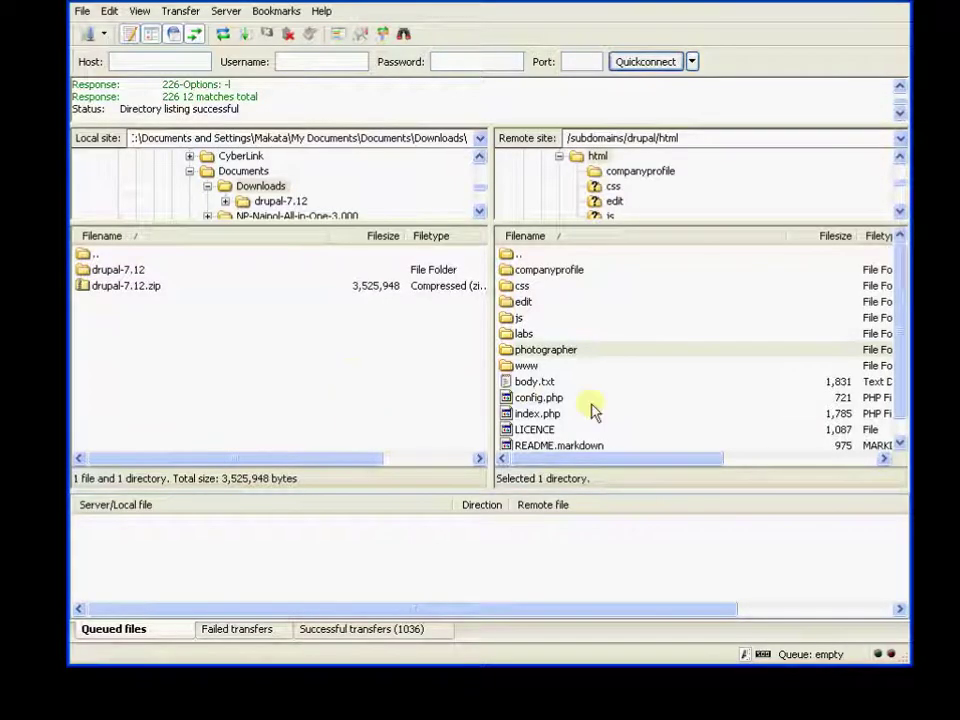
Step: Upload everything in the local drupal-7.12 folder into the remote companyprofile folder
double_click(553, 272)
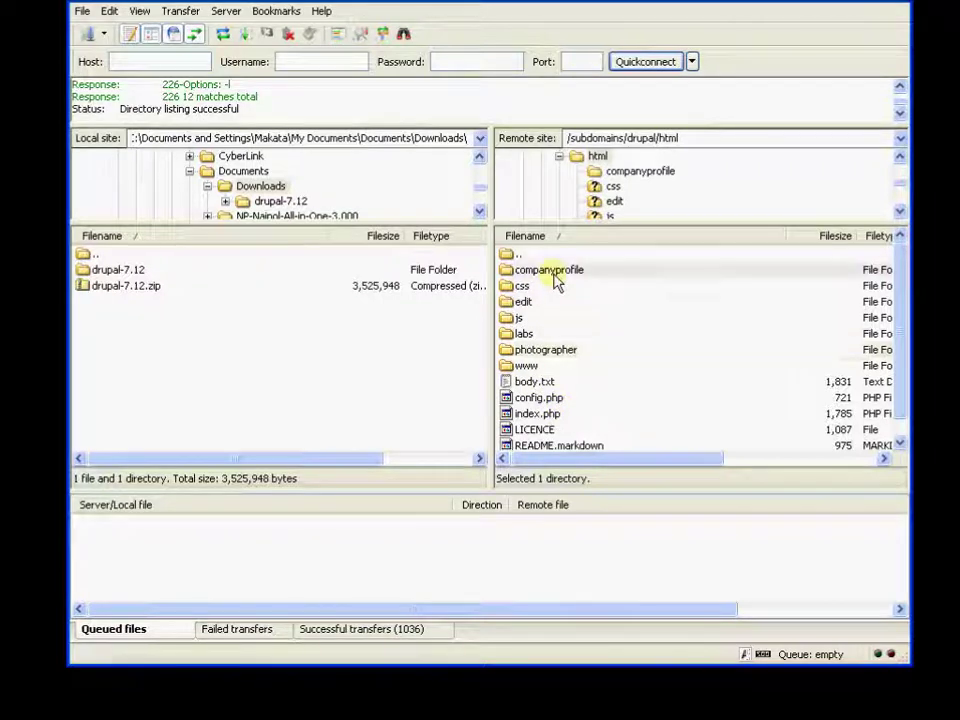
left_click(634, 176)
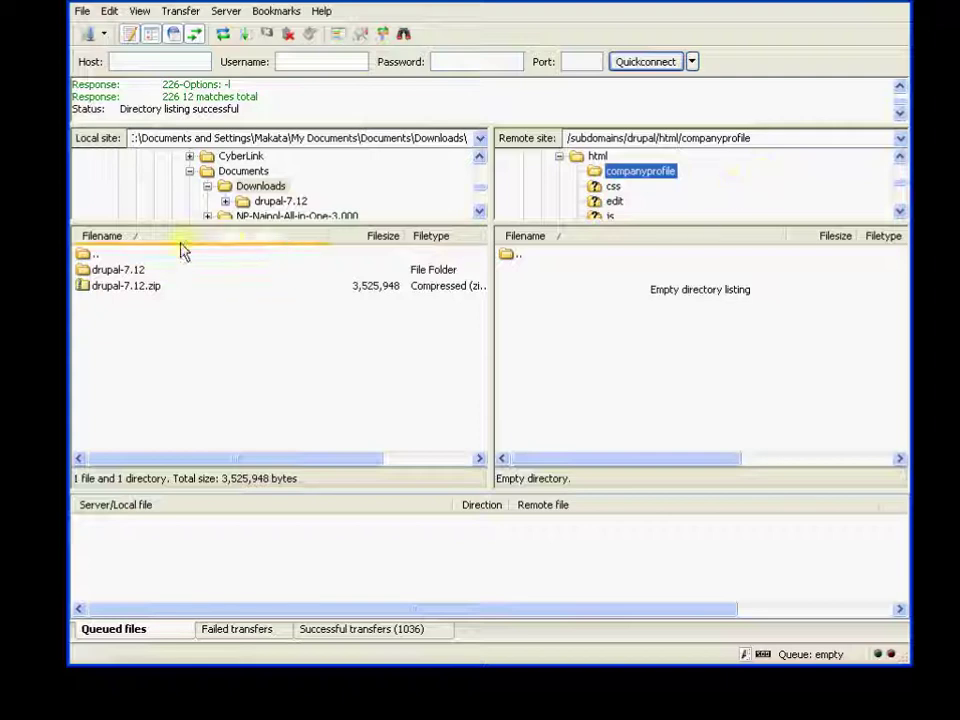
double_click(135, 272)
left_click(195, 352)
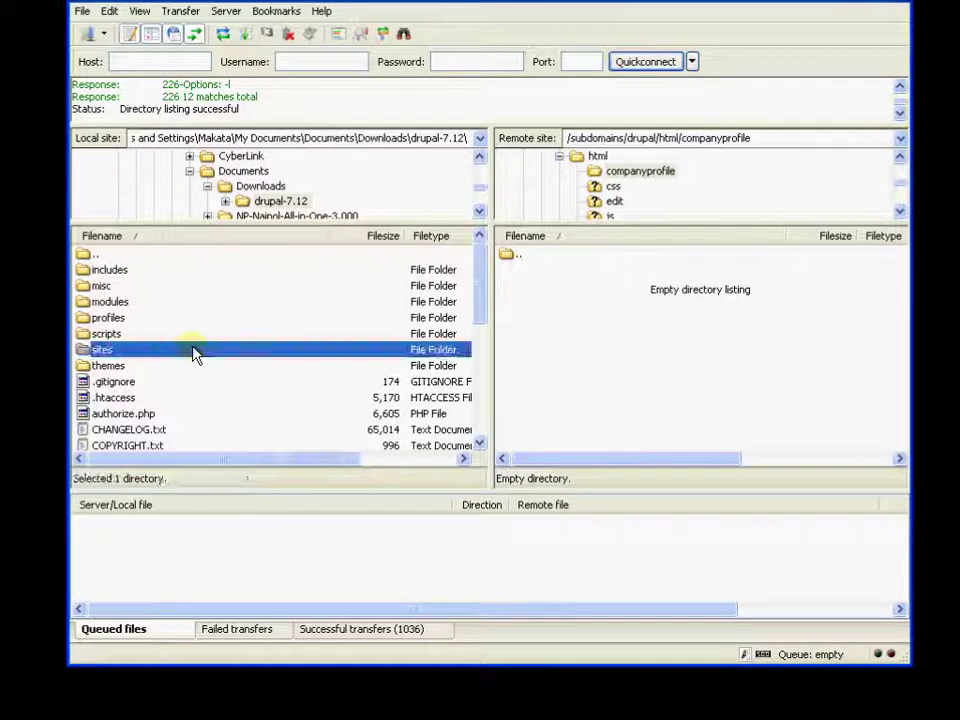
key("ctrl+a")
right_click(118, 336)
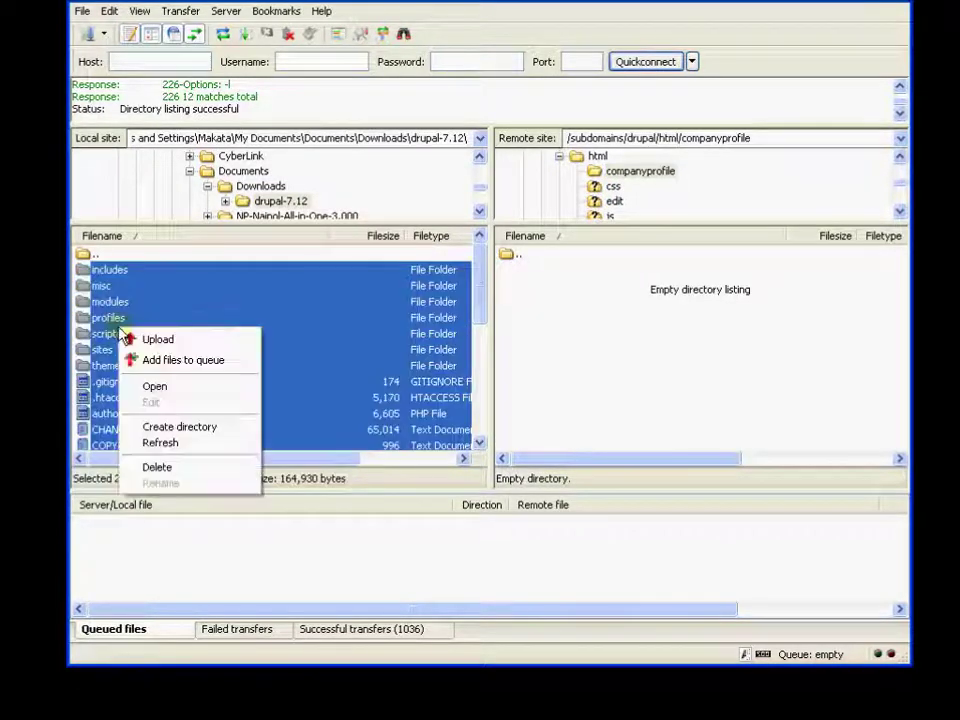
left_click(150, 340)
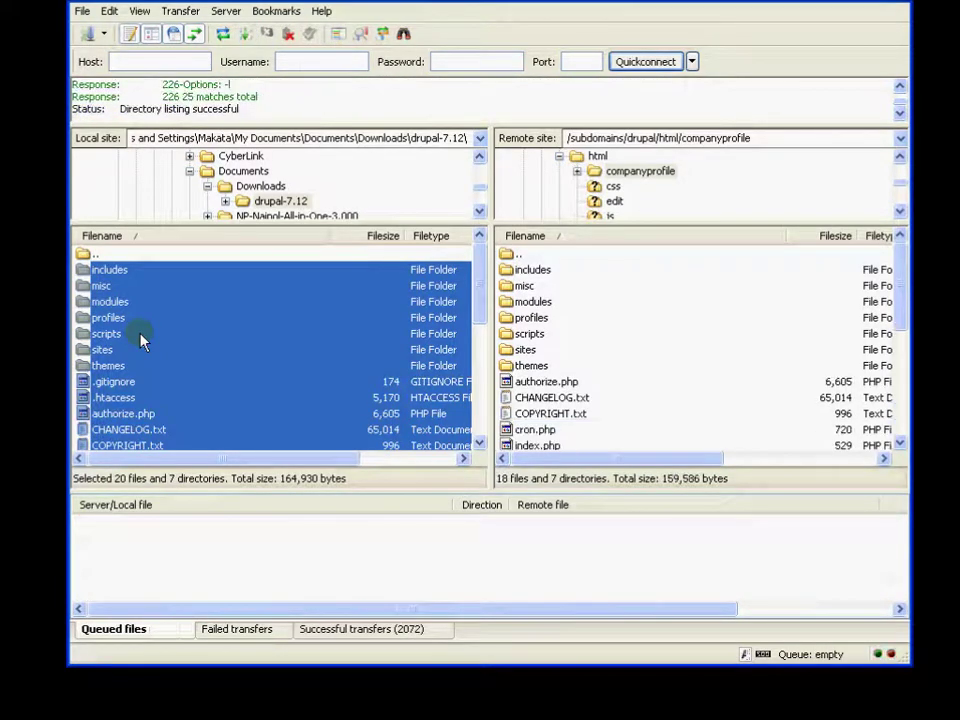
Step: Rename the remote sites/default/default.settings.php to settings.php
double_click(525, 351)
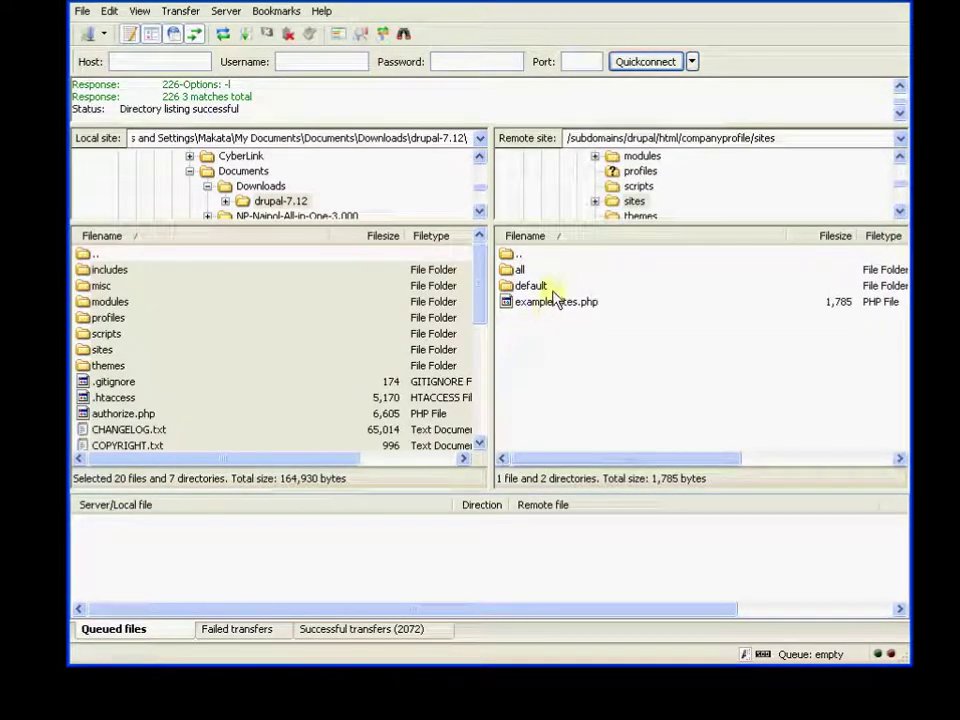
left_click(550, 287)
double_click(550, 287)
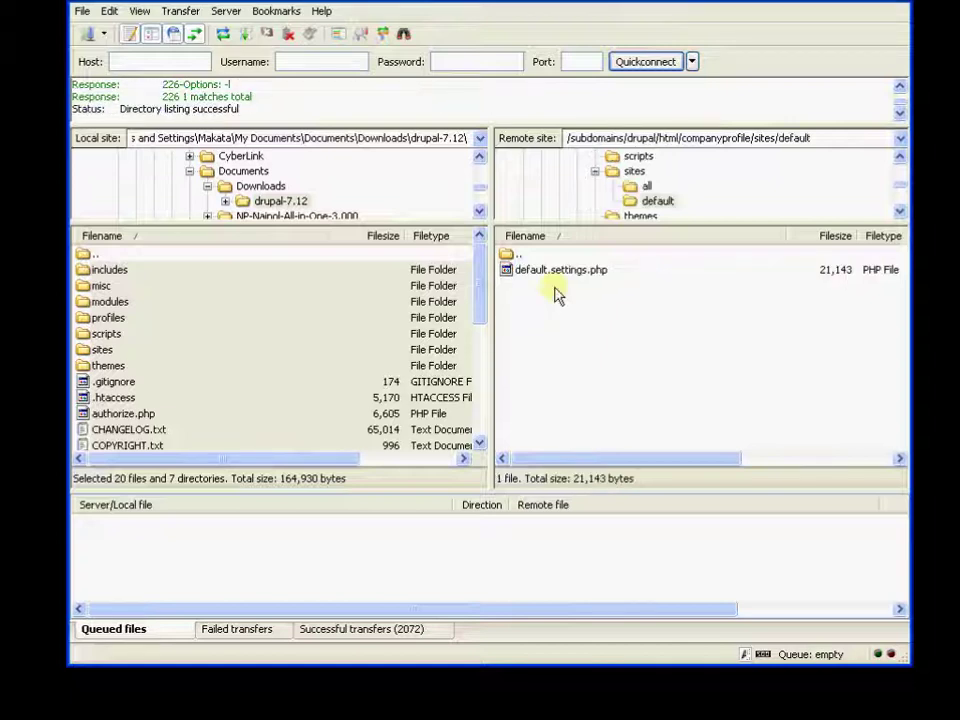
left_click(577, 273)
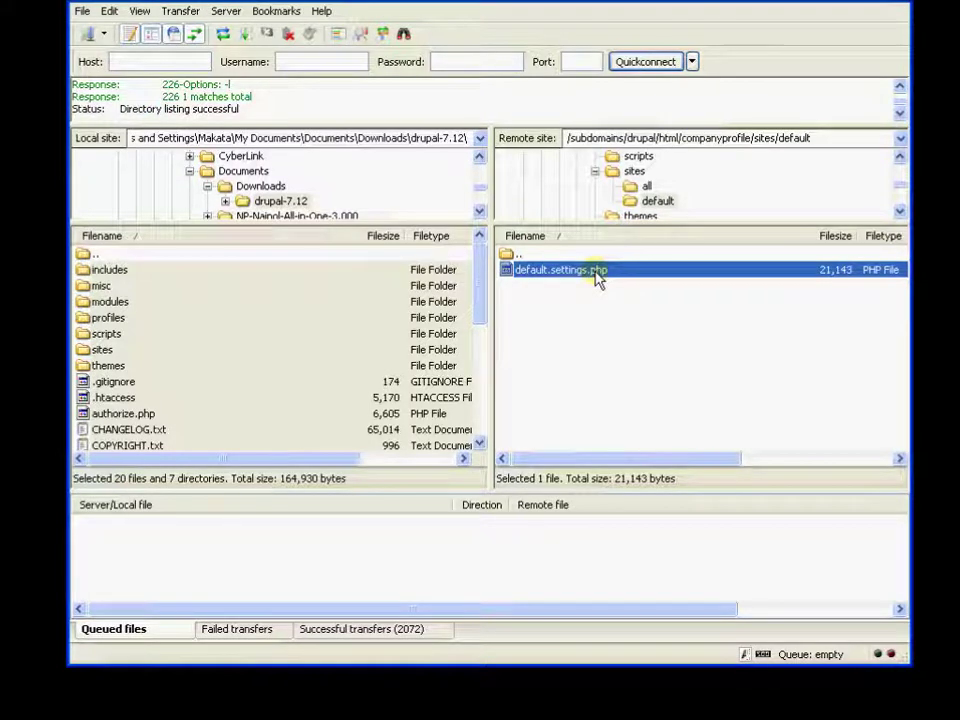
right_click(597, 277)
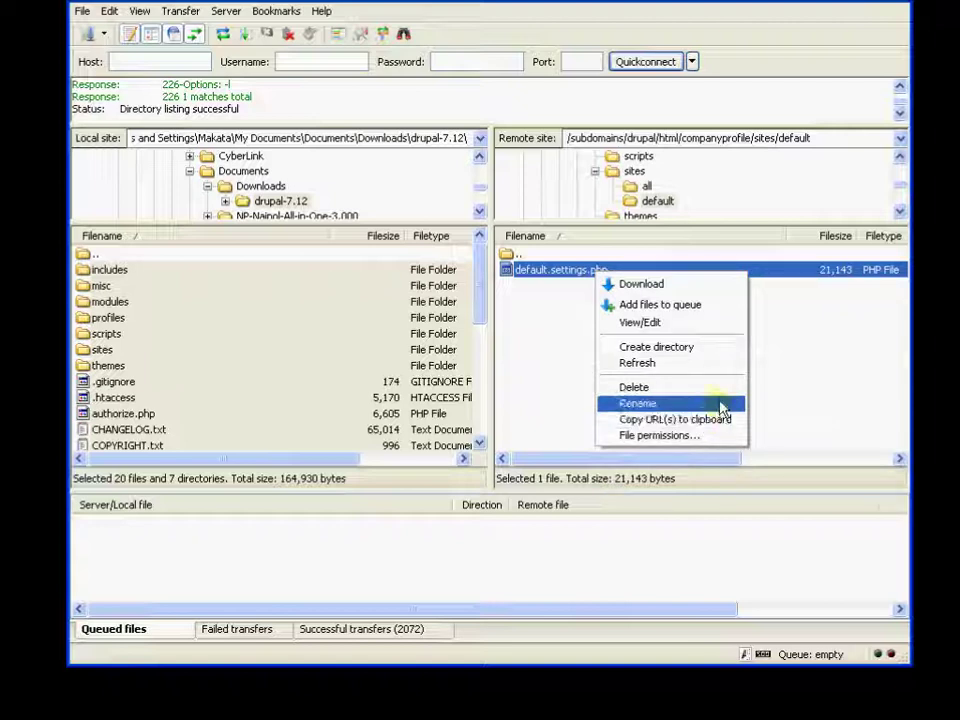
left_click(720, 404)
left_click(557, 279)
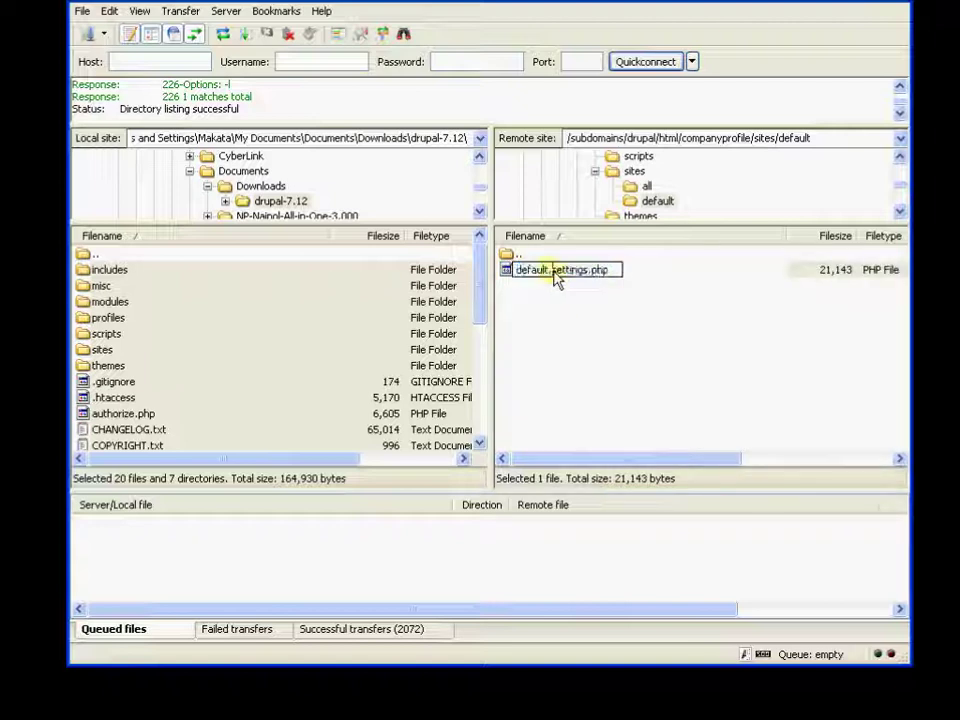
key("BackSpace")
key("BackSpace")
key("BackSpace")
key("BackSpace")
key("BackSpace")
key("BackSpace")
key("BackSpace")
key("BackSpace")
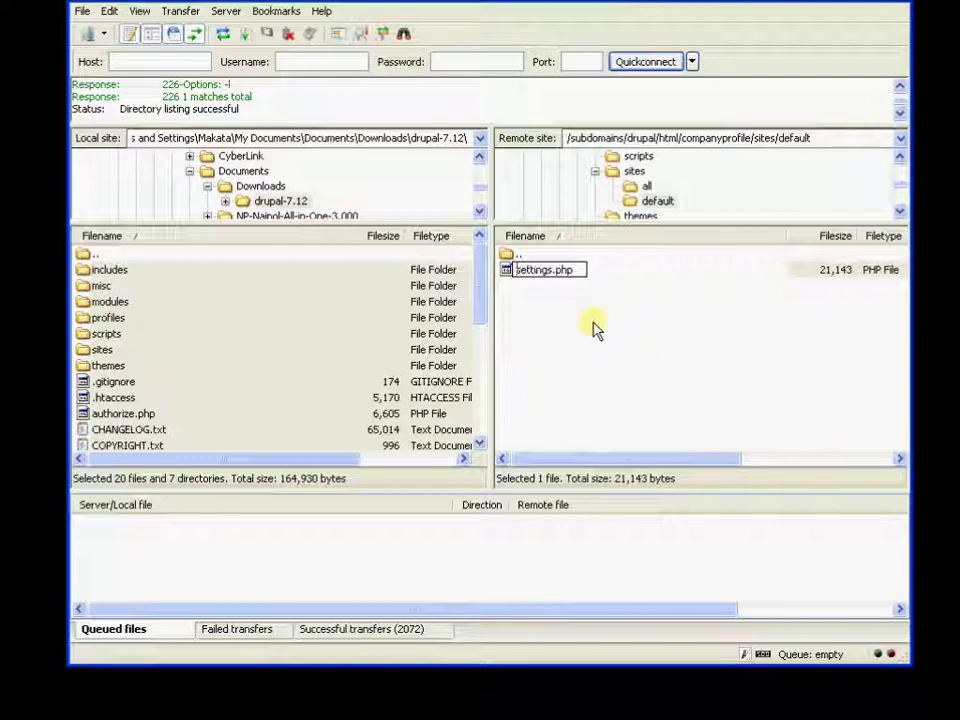
key("Return")
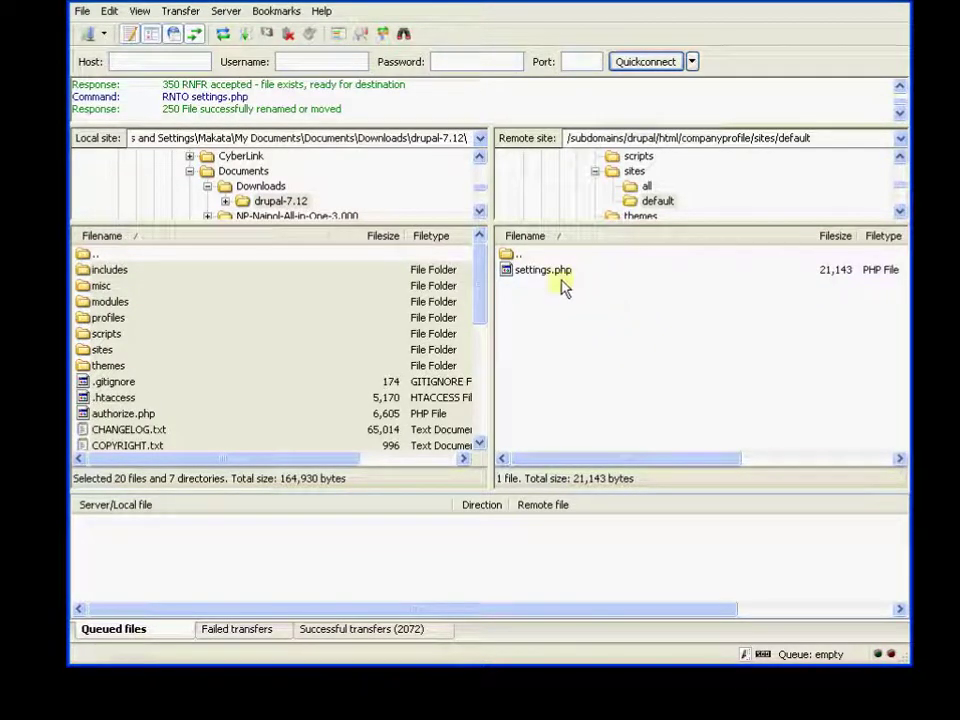
Step: Apply new file permissions to the remote settings.php
right_click(558, 273)
left_click(622, 435)
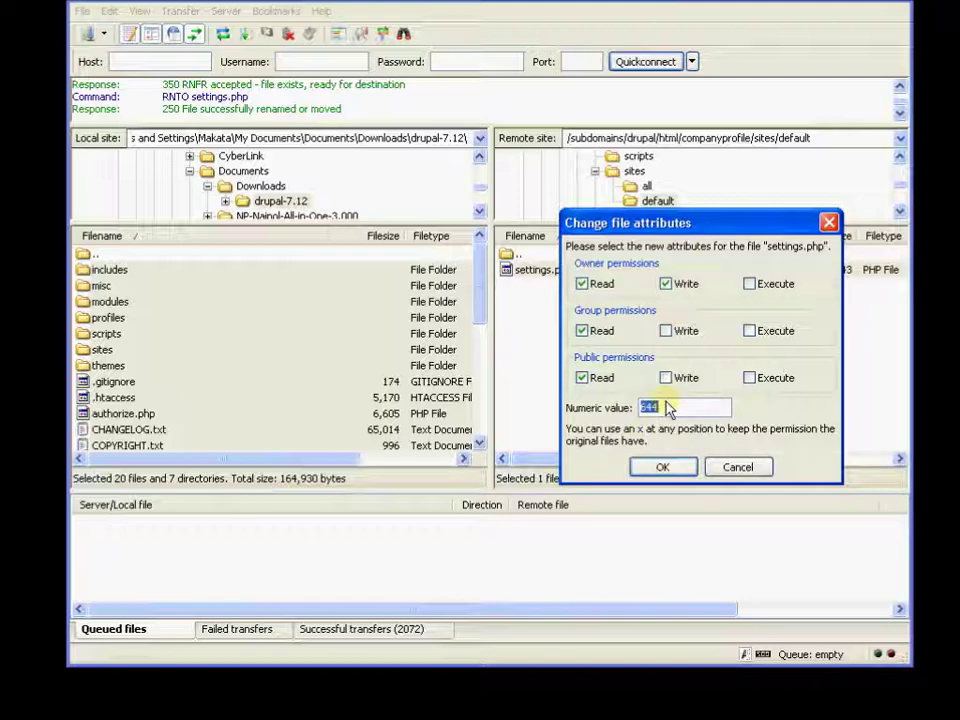
left_click(662, 467)
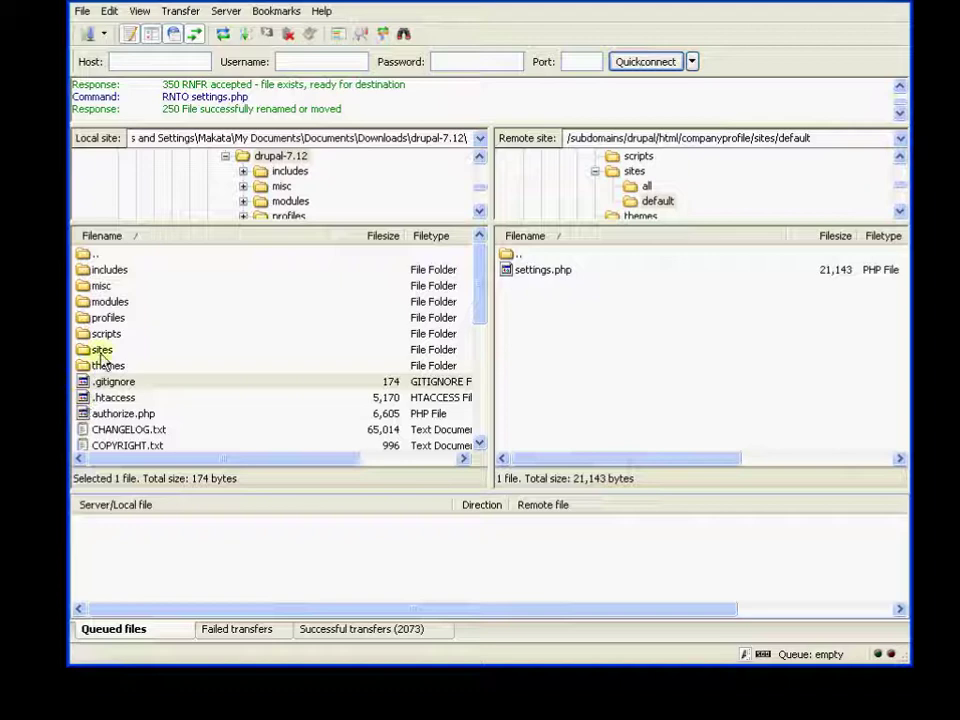
Step: Upload the local sites/default/default.settings.php to the remote sites/default folder
double_click(101, 351)
double_click(142, 286)
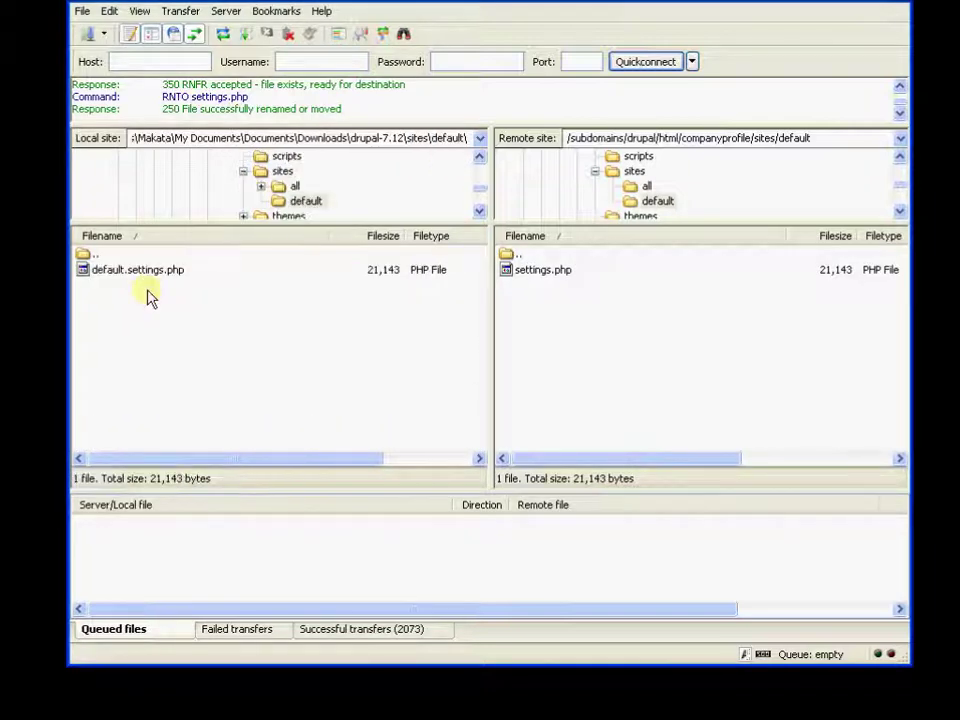
right_click(143, 270)
left_click(180, 287)
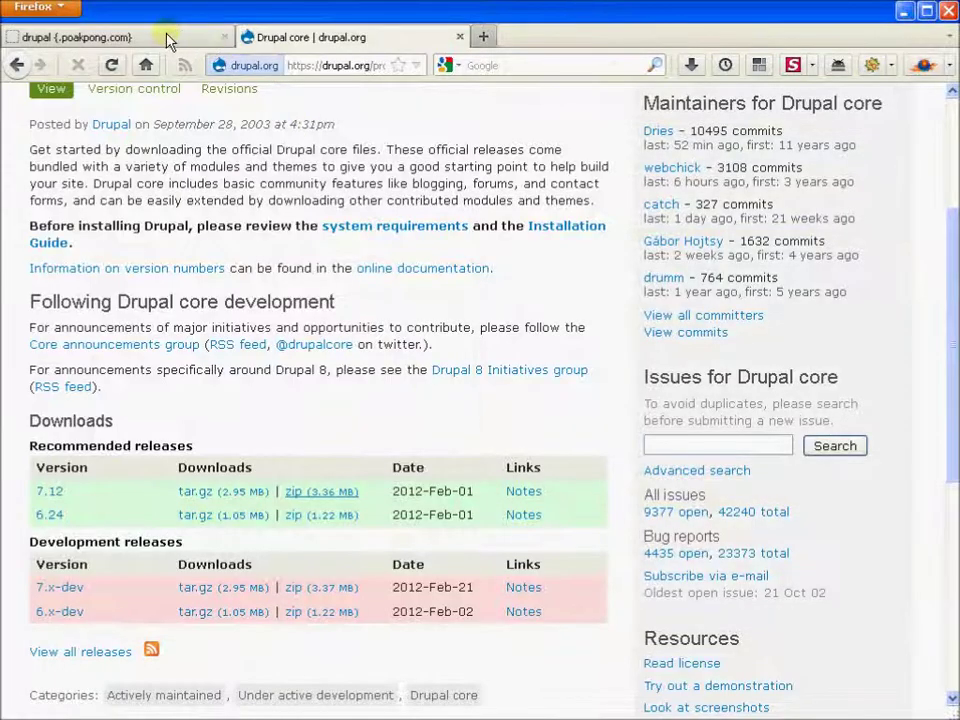
Step: Load the drupal.poakpong.com/companyprofile address in the first Firefox tab
left_click(166, 38)
left_click(358, 73)
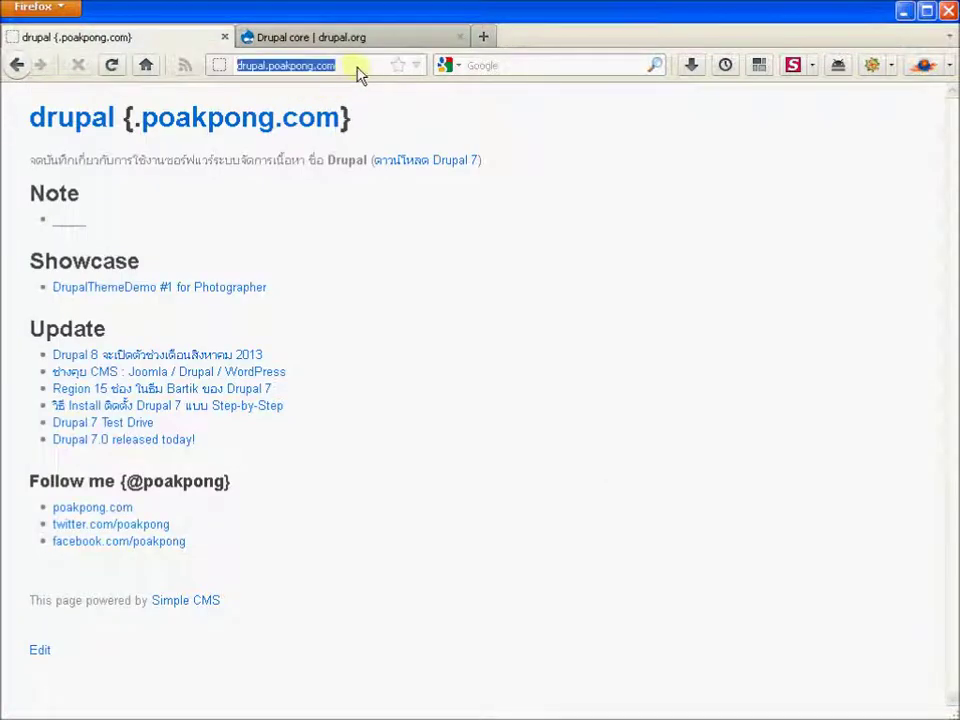
left_click(358, 74)
type("/c")
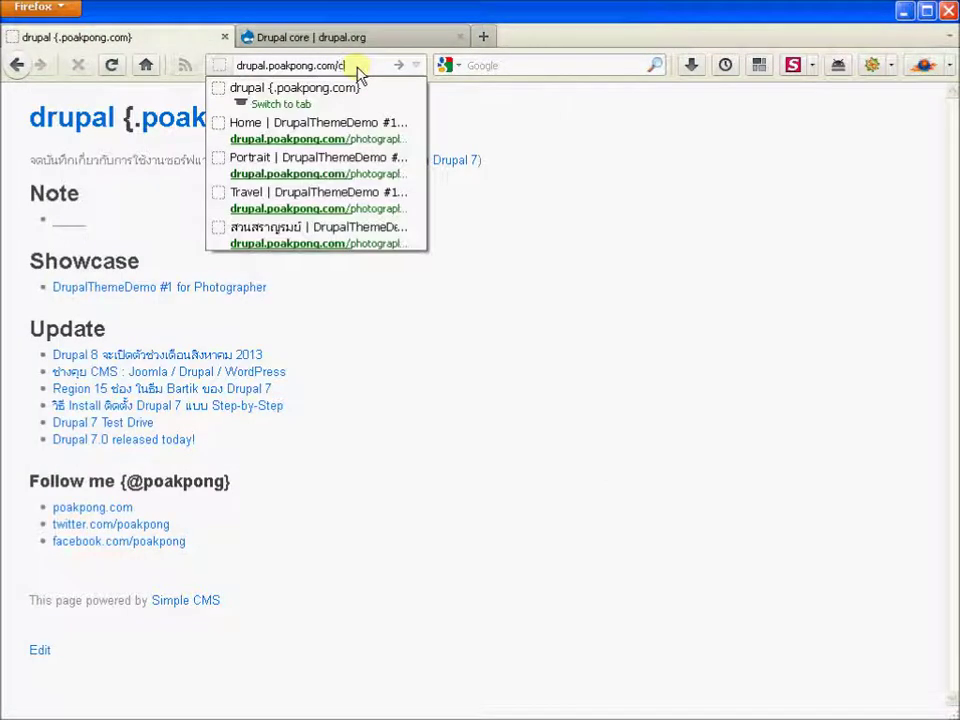
type("ompanyp")
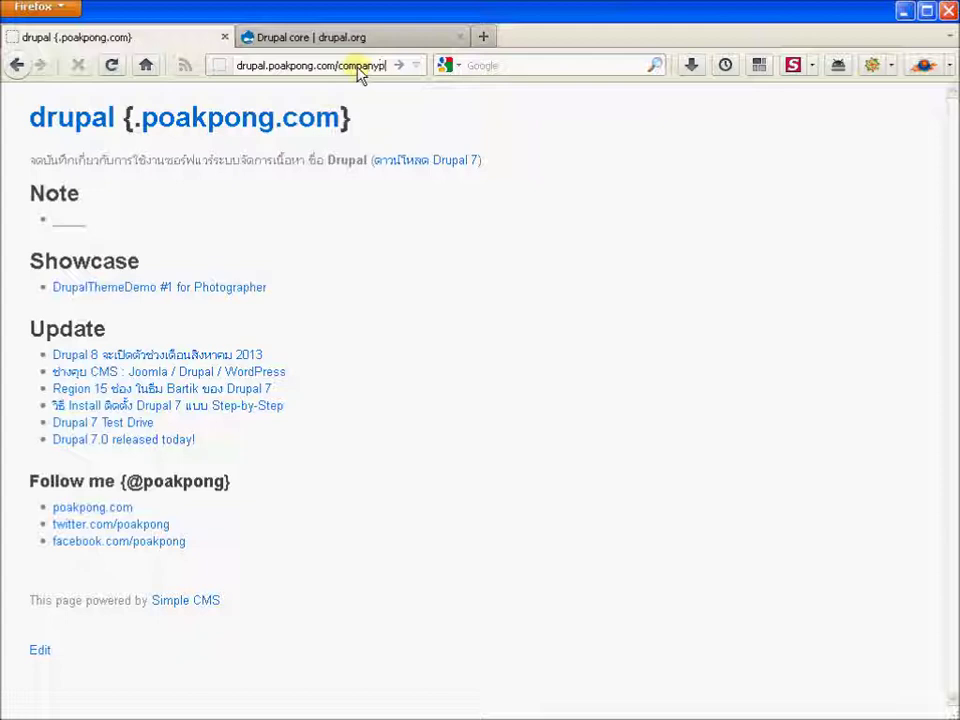
type("rofile")
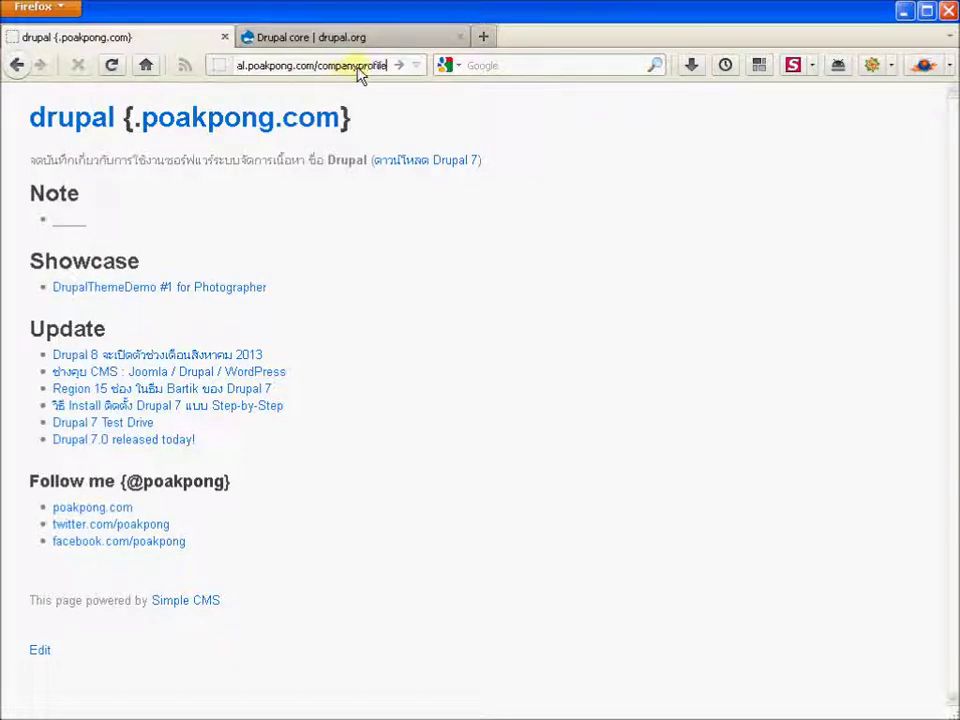
key("Return")
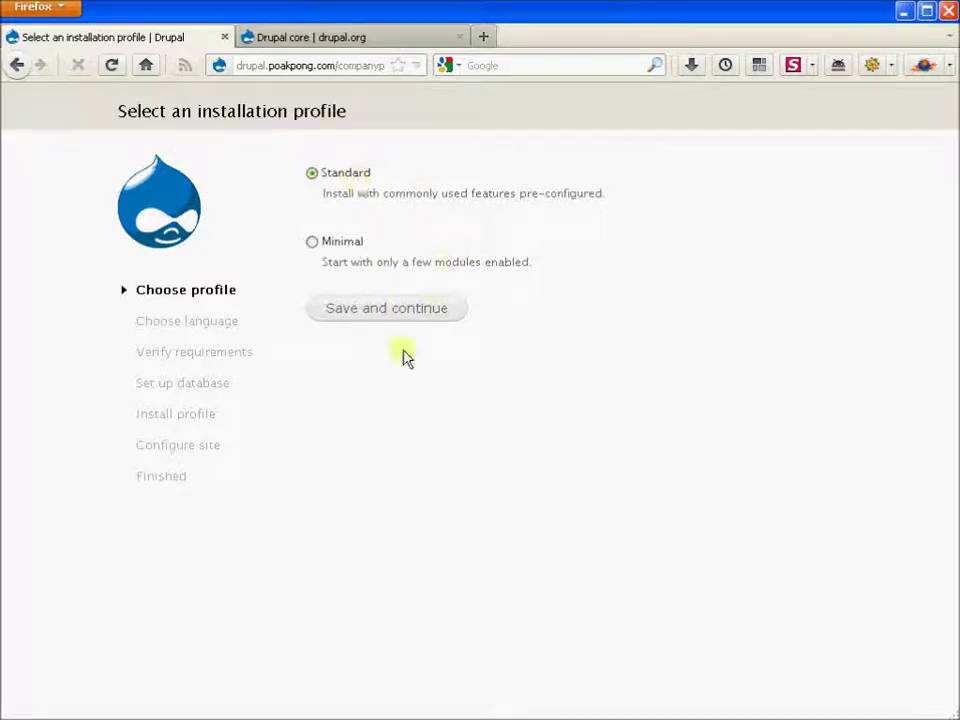
Step: Continue with the Standard profile and English (built-in) as the installation language
left_click(395, 310)
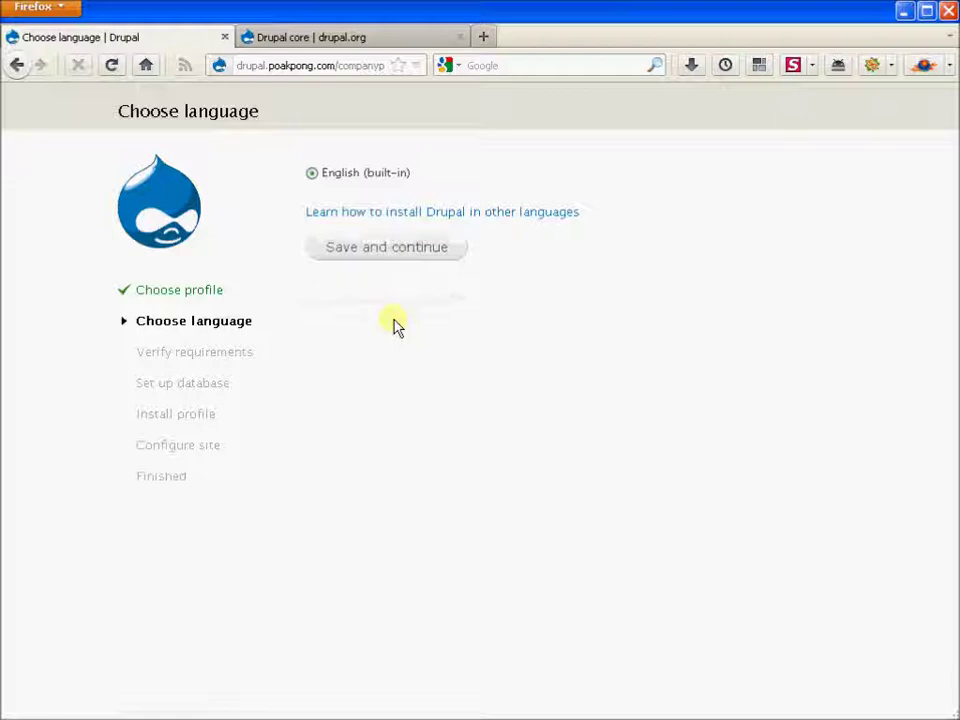
left_click(380, 185)
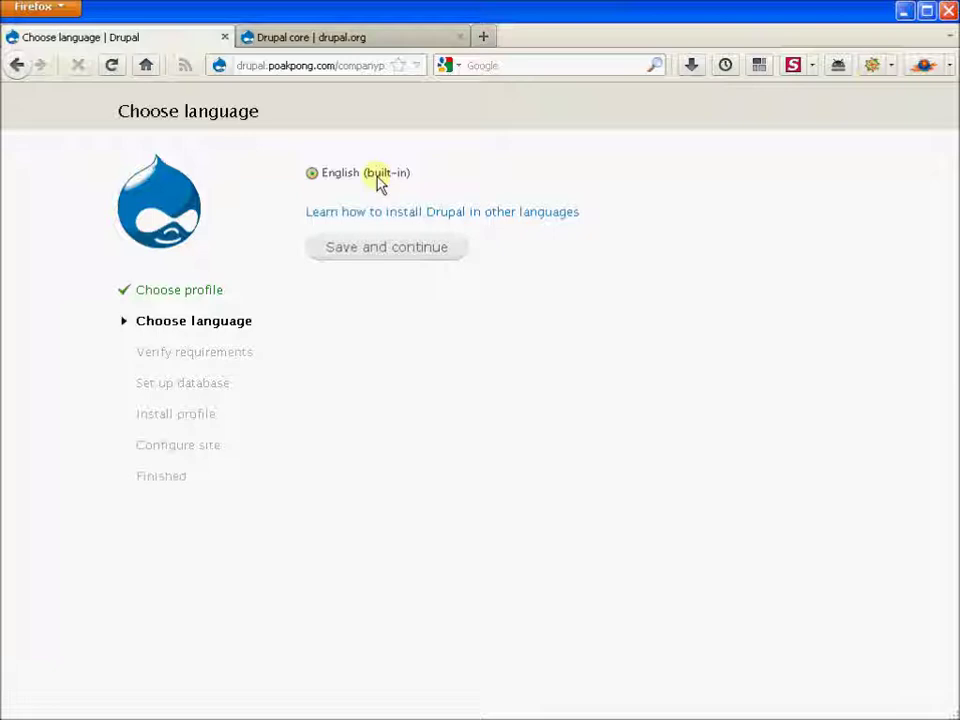
left_click(375, 247)
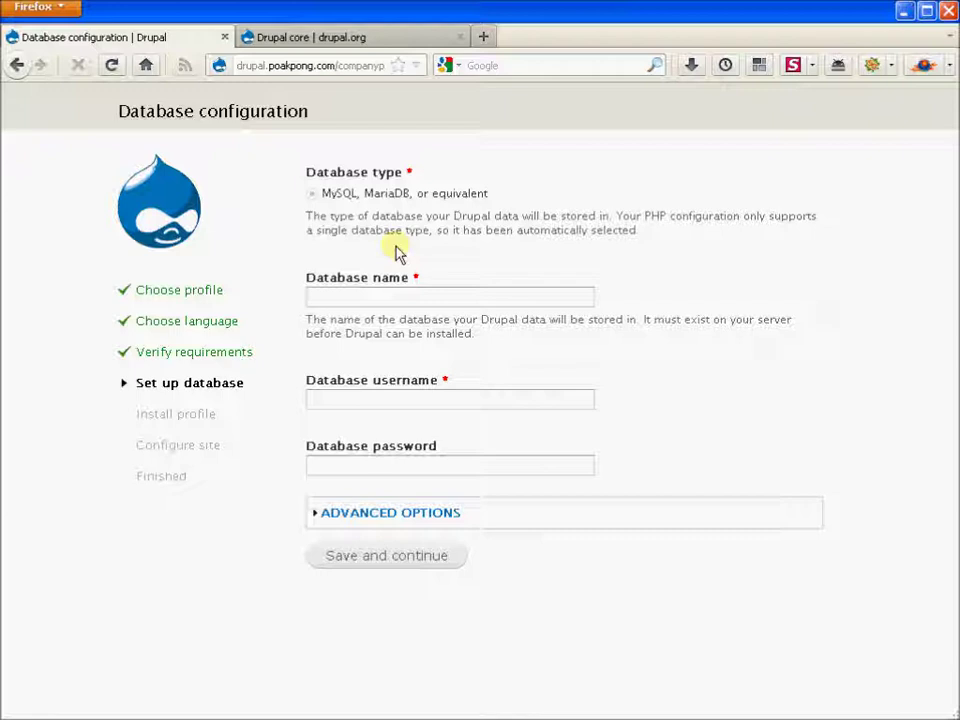
Step: Enter database name poakpong_drupal, then the database username and password
left_click(362, 292)
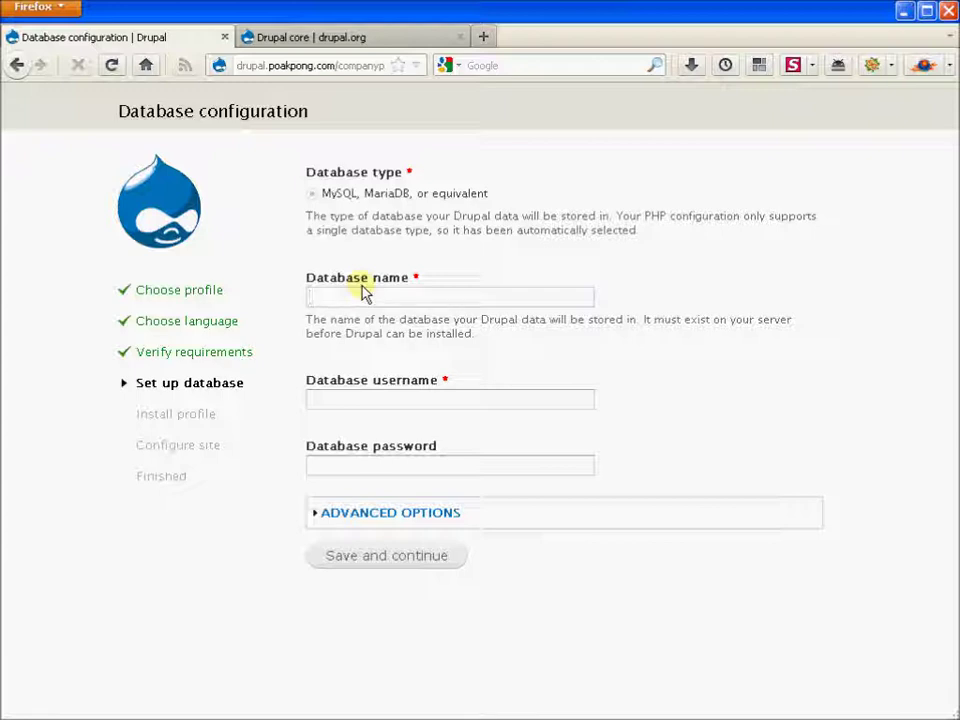
type("poakpong_drupal")
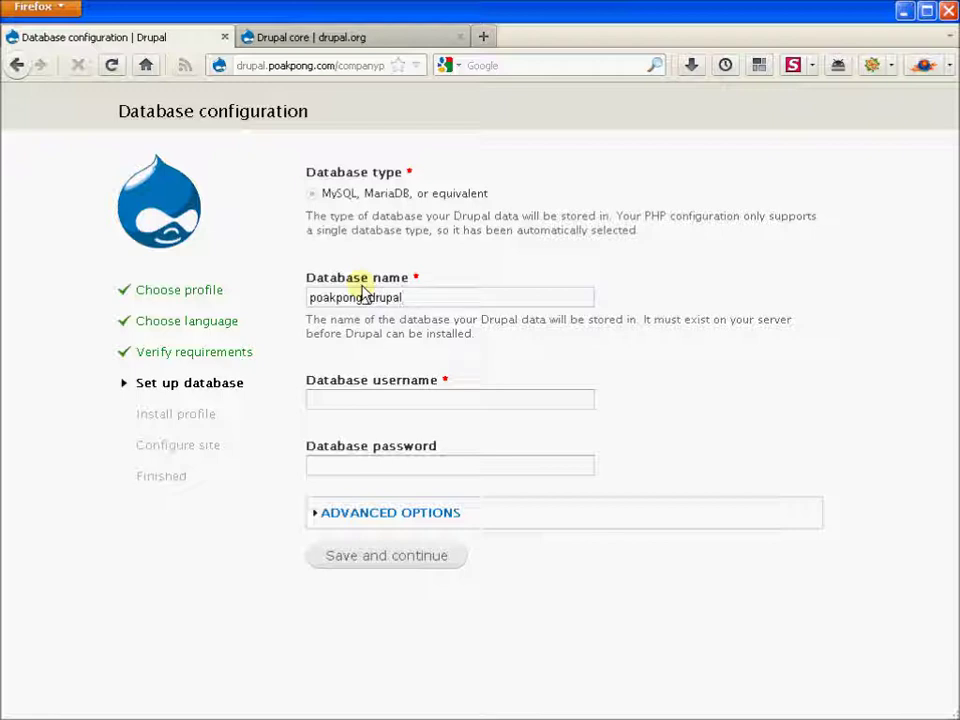
left_click(379, 396)
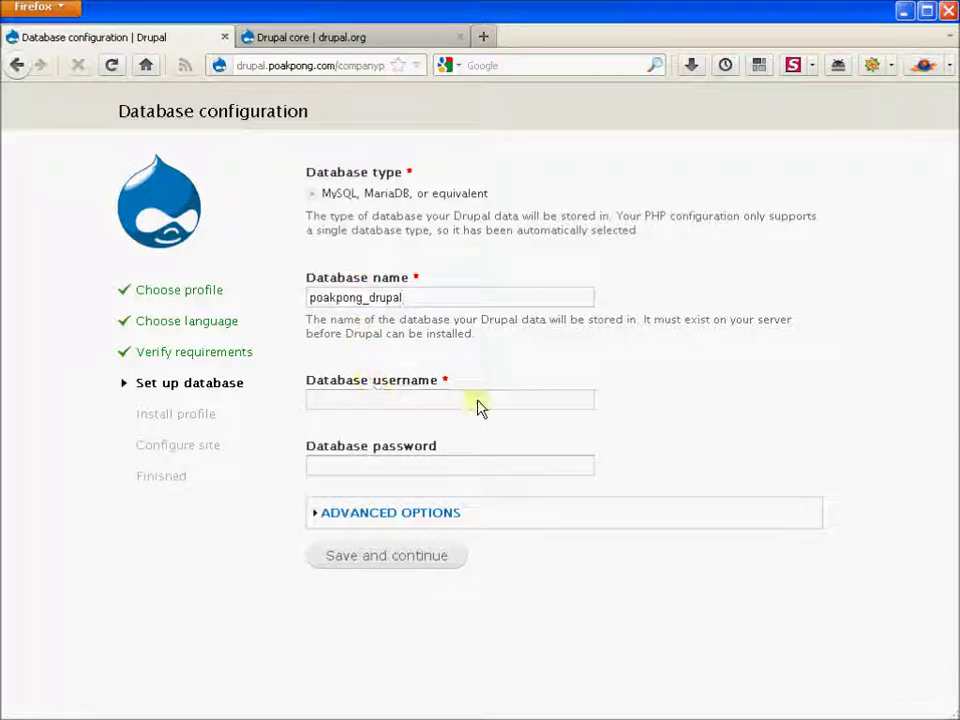
type("demo")
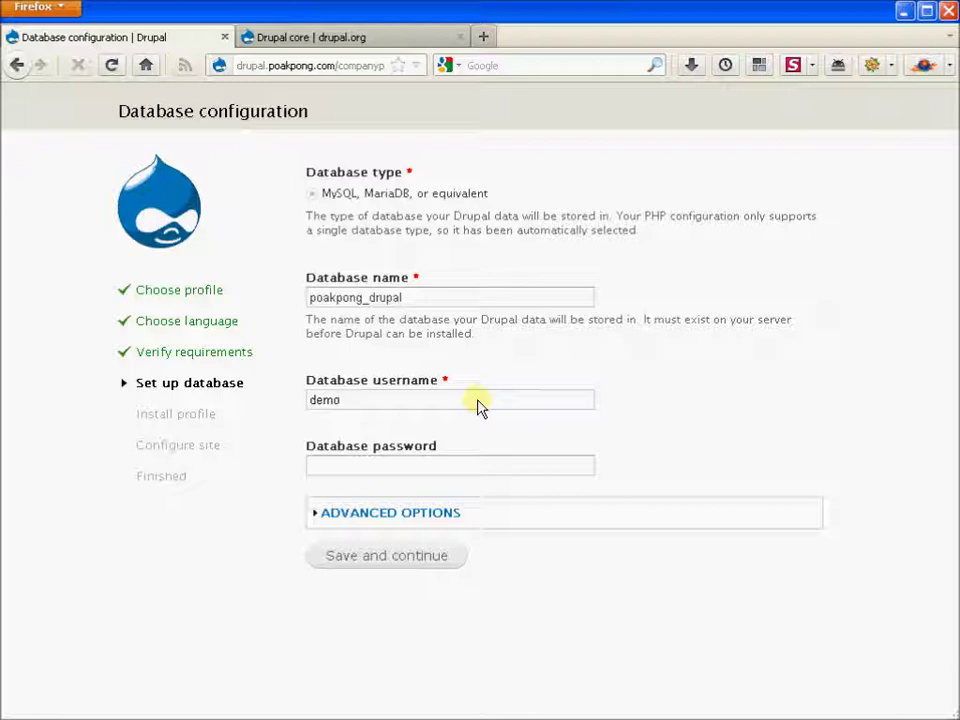
type("drupal")
left_click(450, 469)
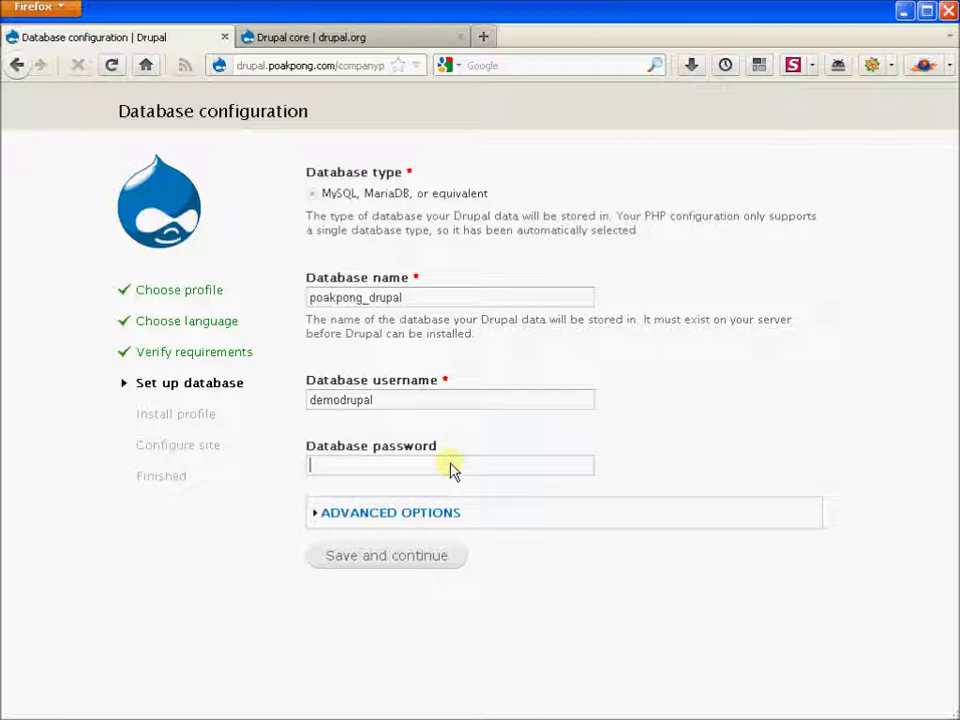
type("•••••••")
Step: Under Advanced options, enter table prefix company_ and press Save and continue
left_click(425, 513)
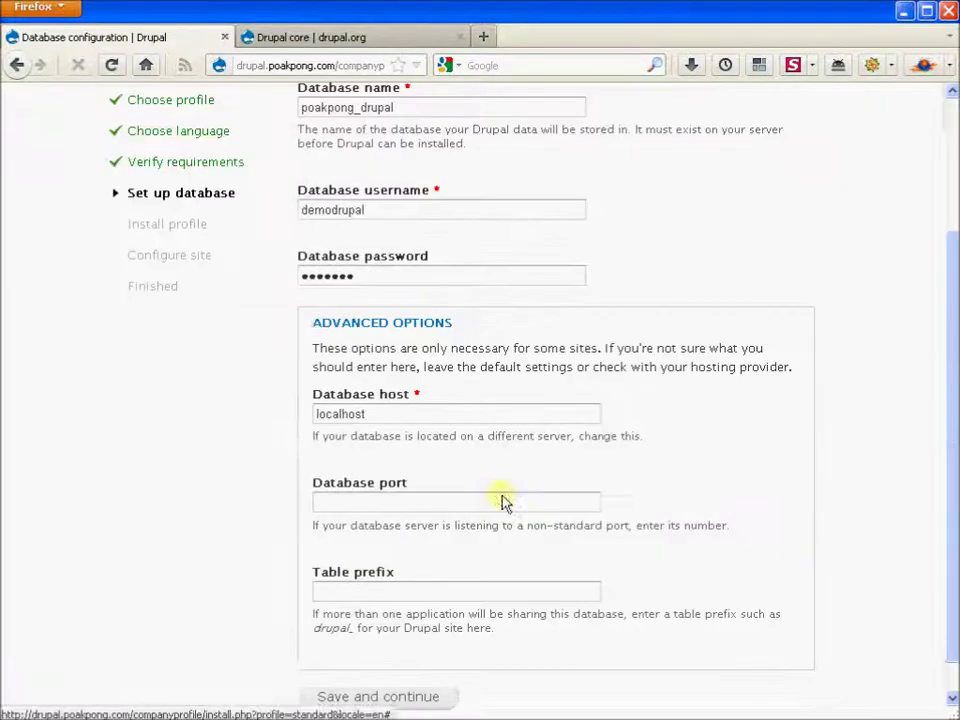
left_click(530, 420)
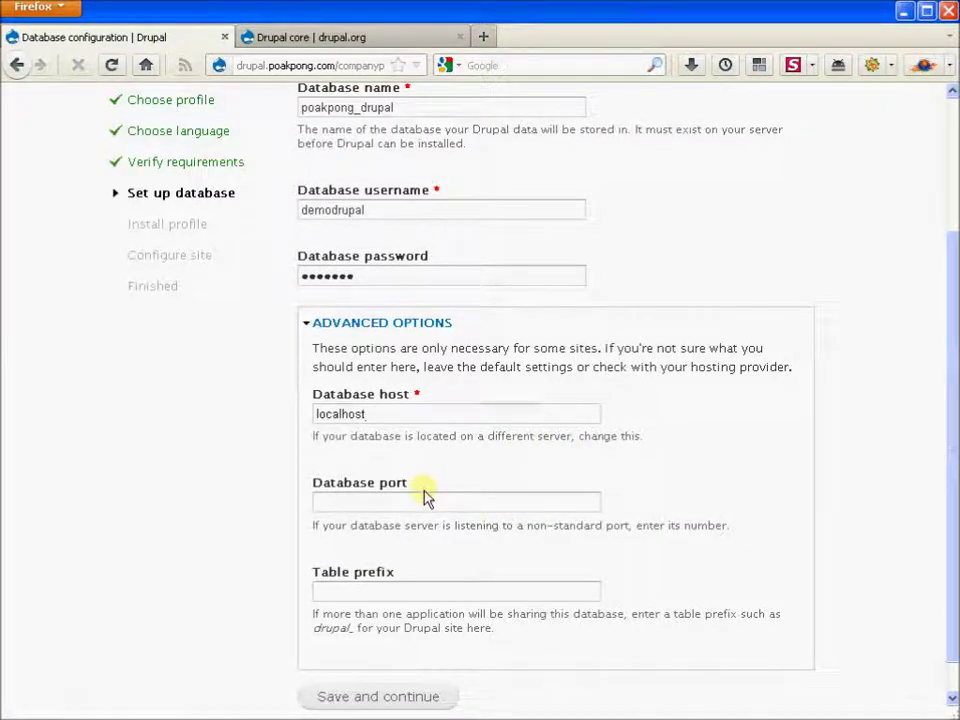
left_click(435, 596)
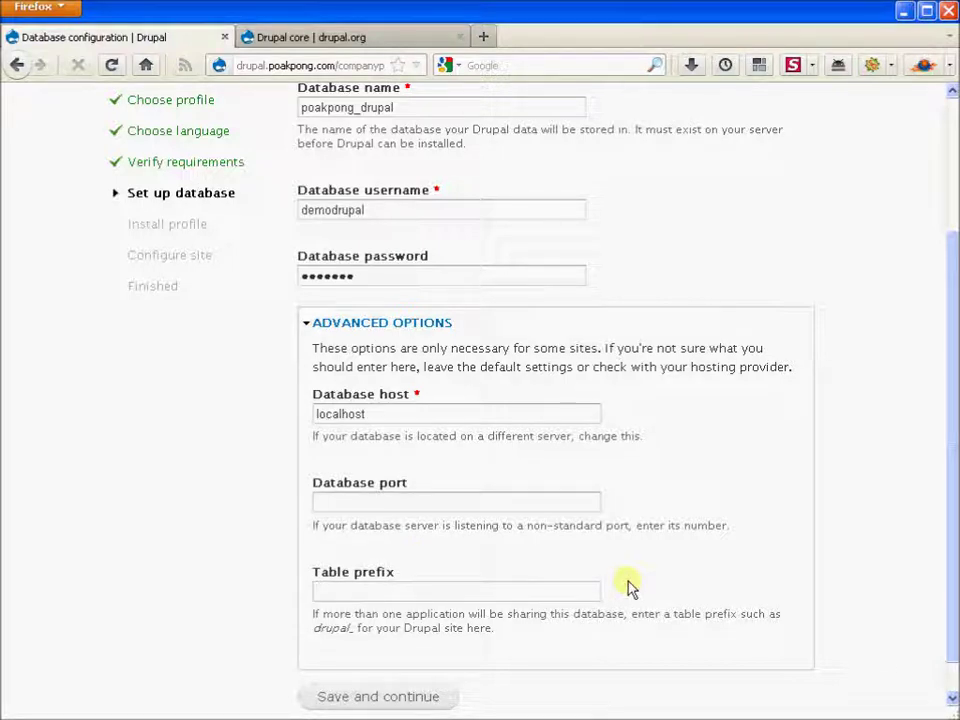
type("company_")
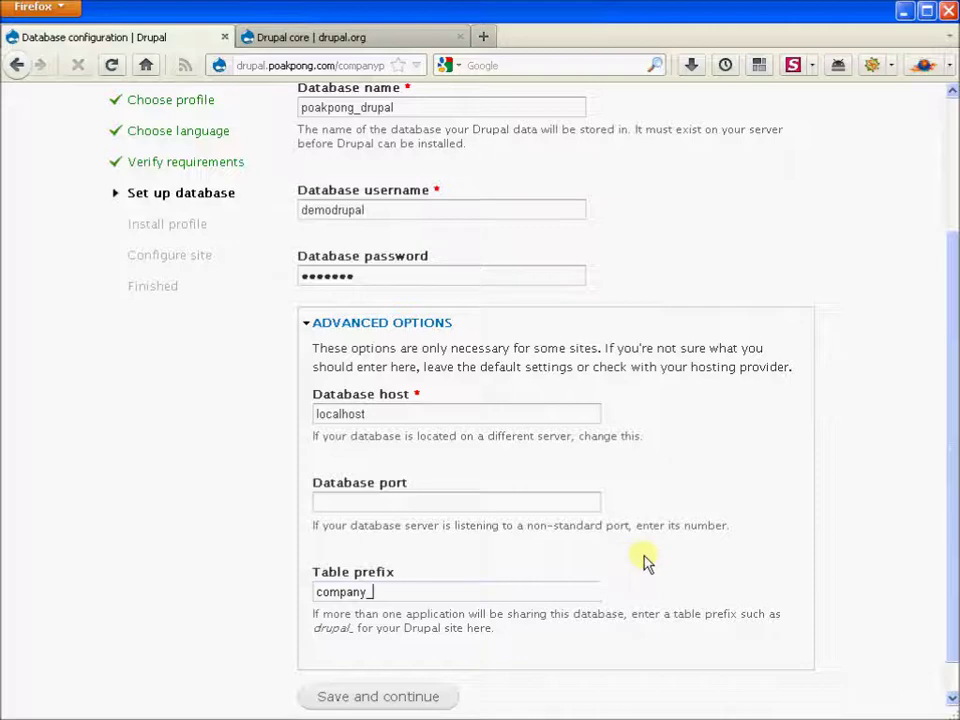
scroll(648, 568, "up", 4)
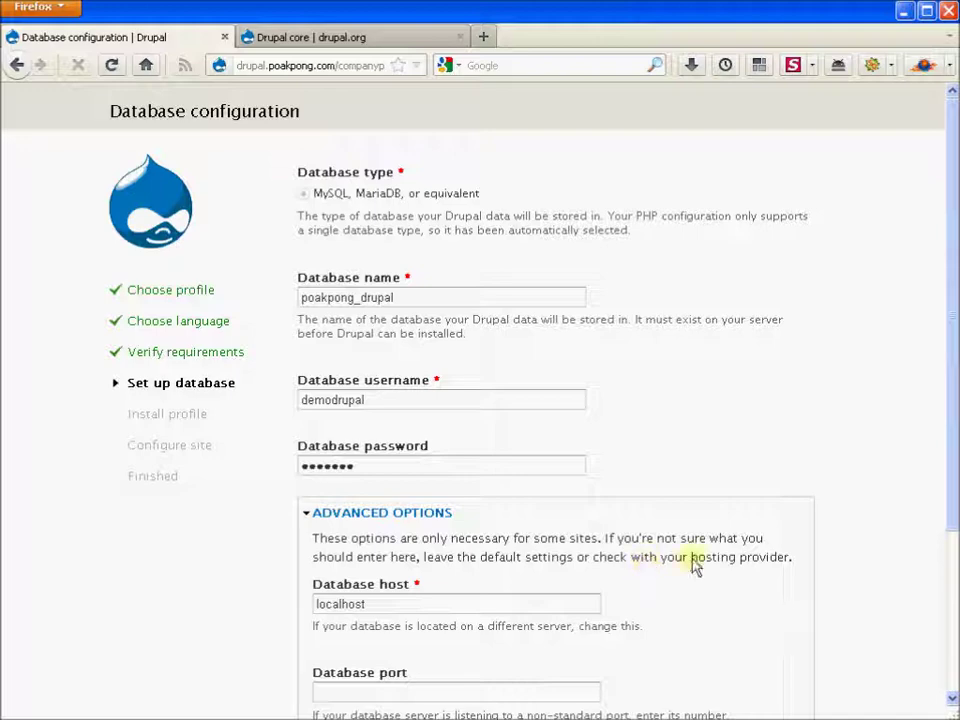
scroll(697, 566, "down", 4)
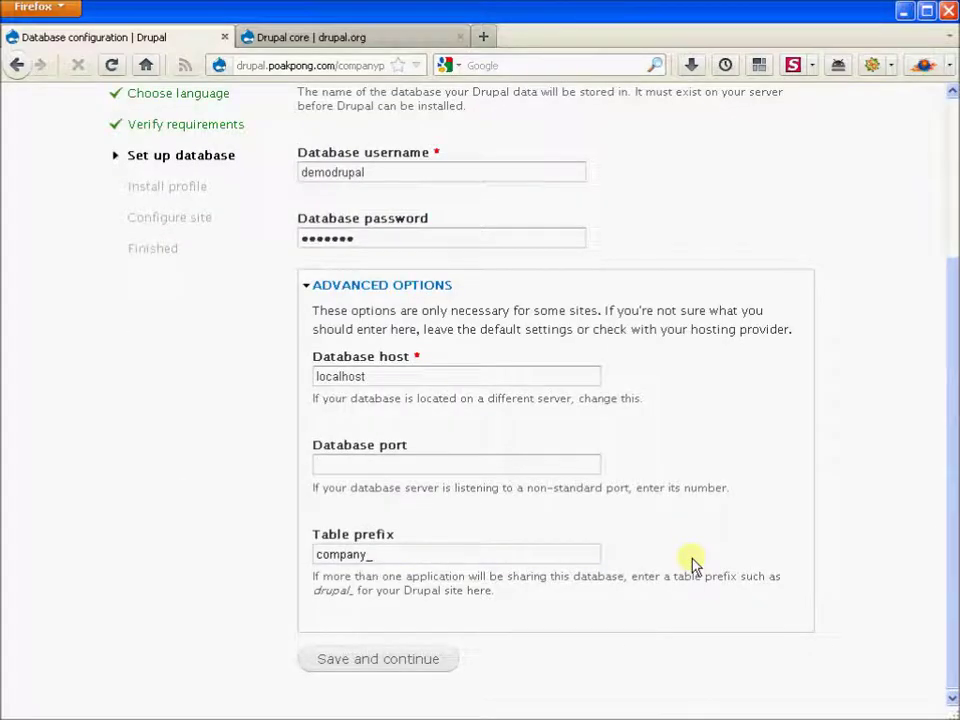
left_click(445, 666)
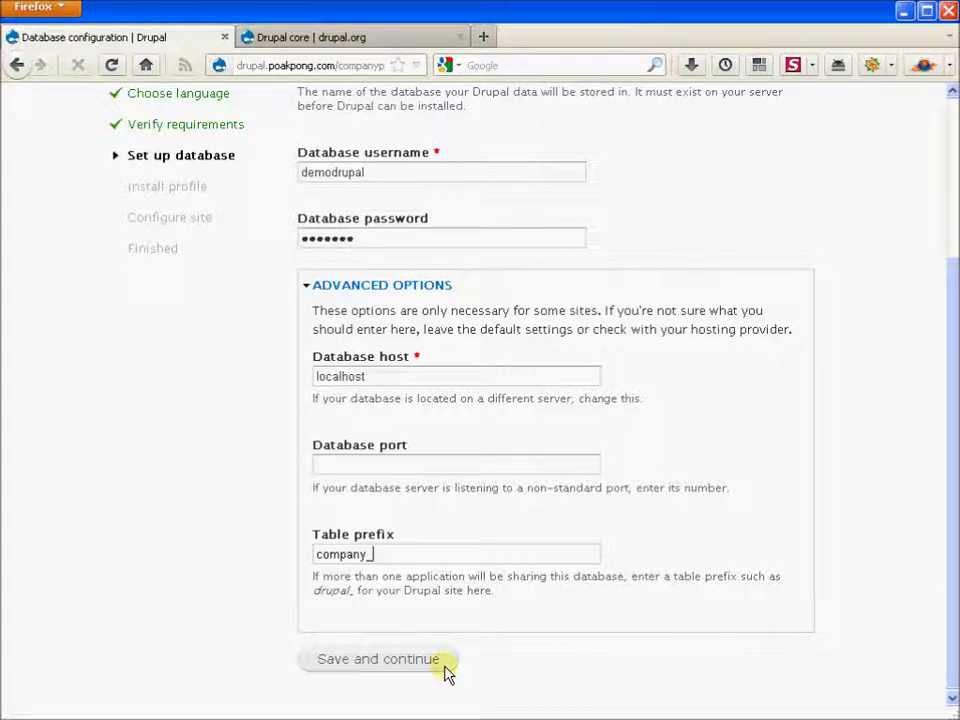
Step: Submit the database settings again to start the Drupal installation
left_click(445, 668)
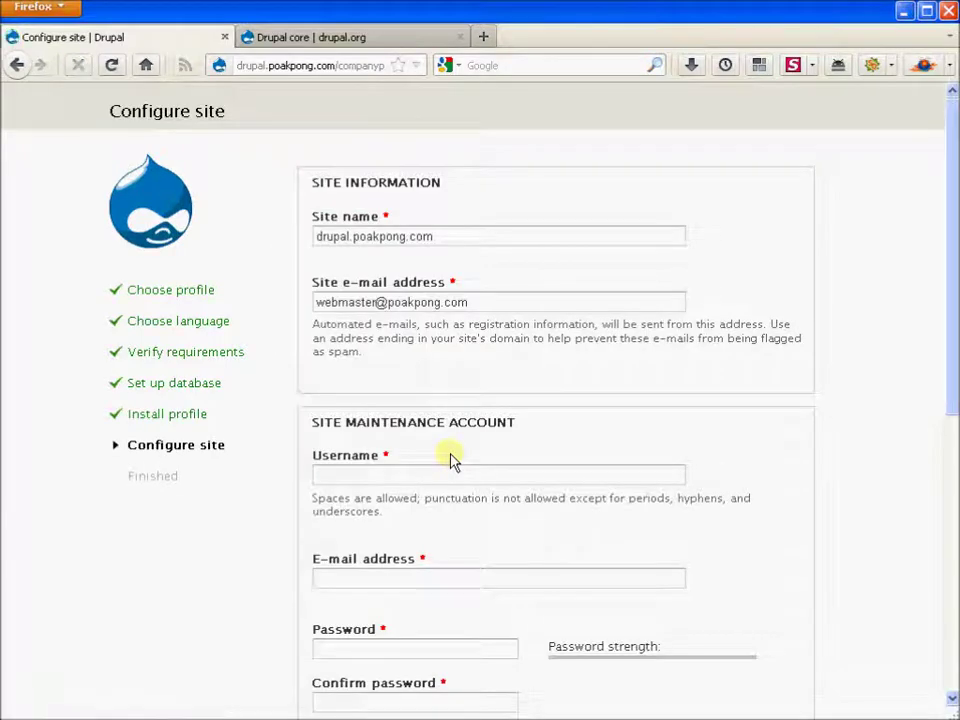
Step: Name the site 'Company Profile' and enter 'admin' as the maintenance account username
triple_click(471, 251)
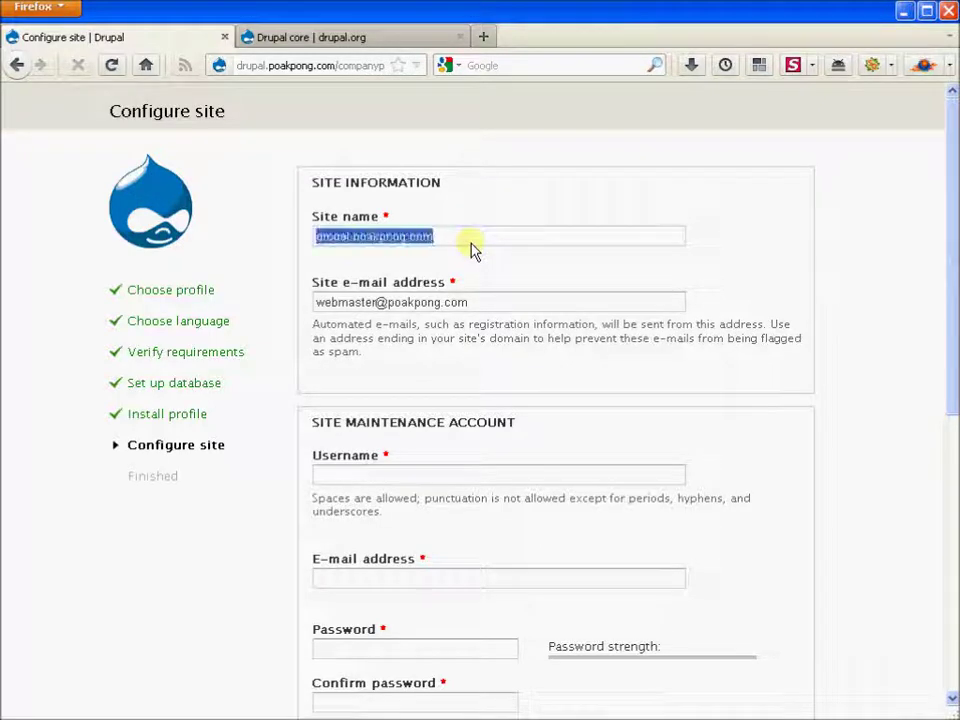
type("Company")
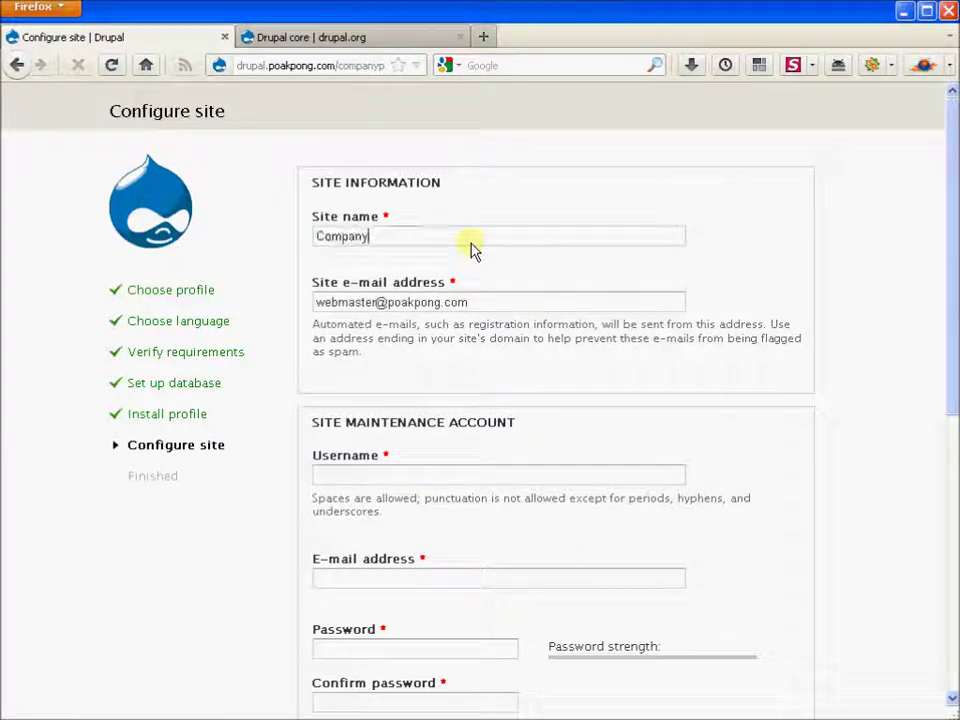
type(" Profile")
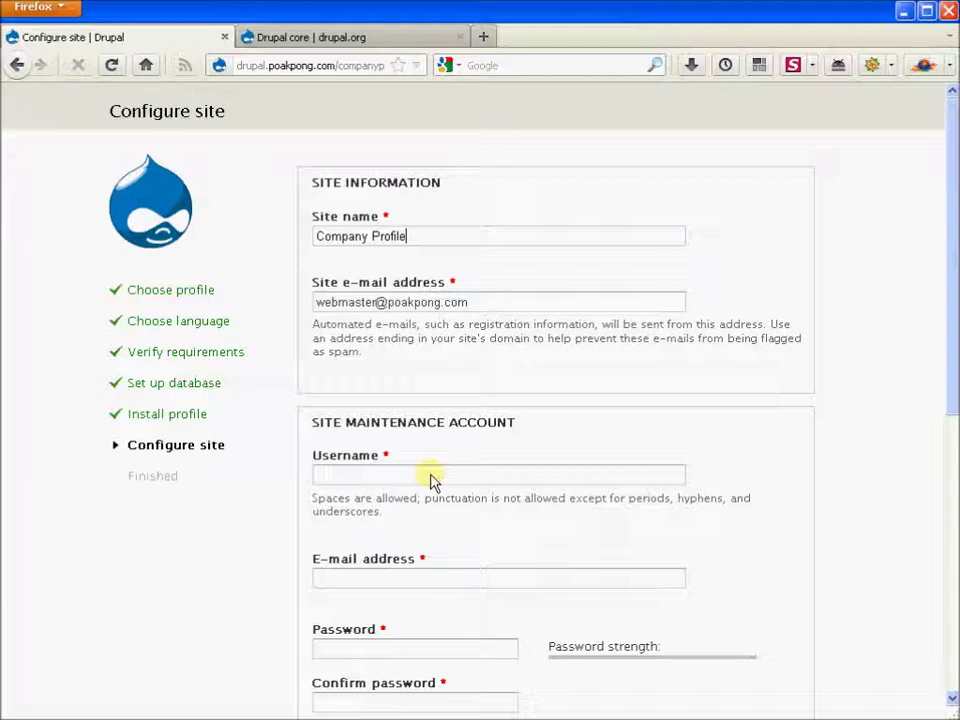
left_click(431, 476)
type("admin")
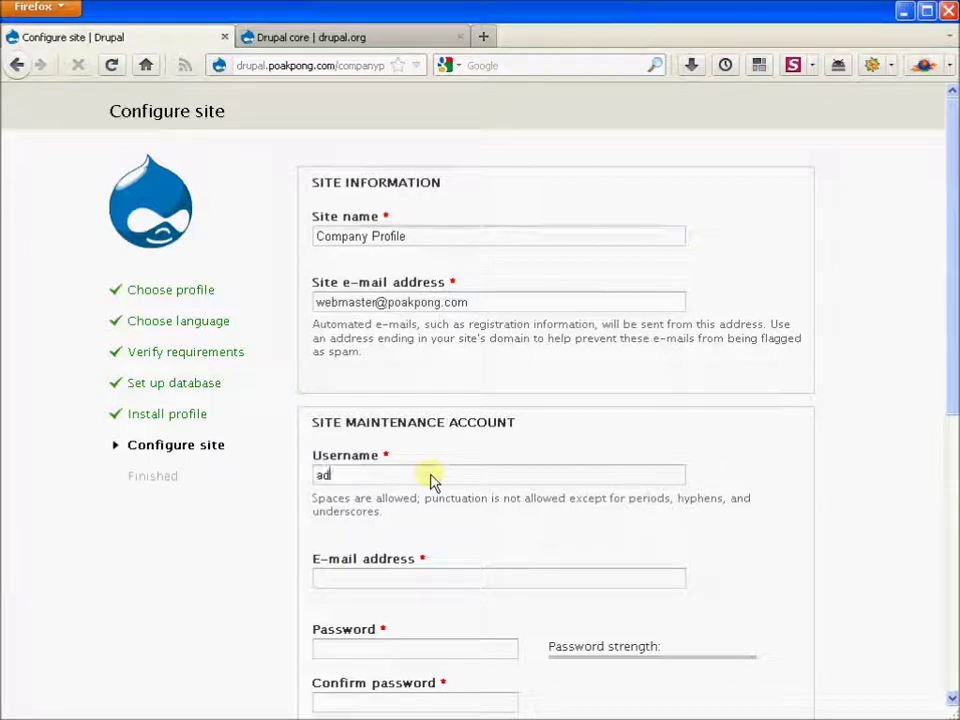
Step: Fill in the account's e-mail address and enter a matching password twice
left_click(470, 578)
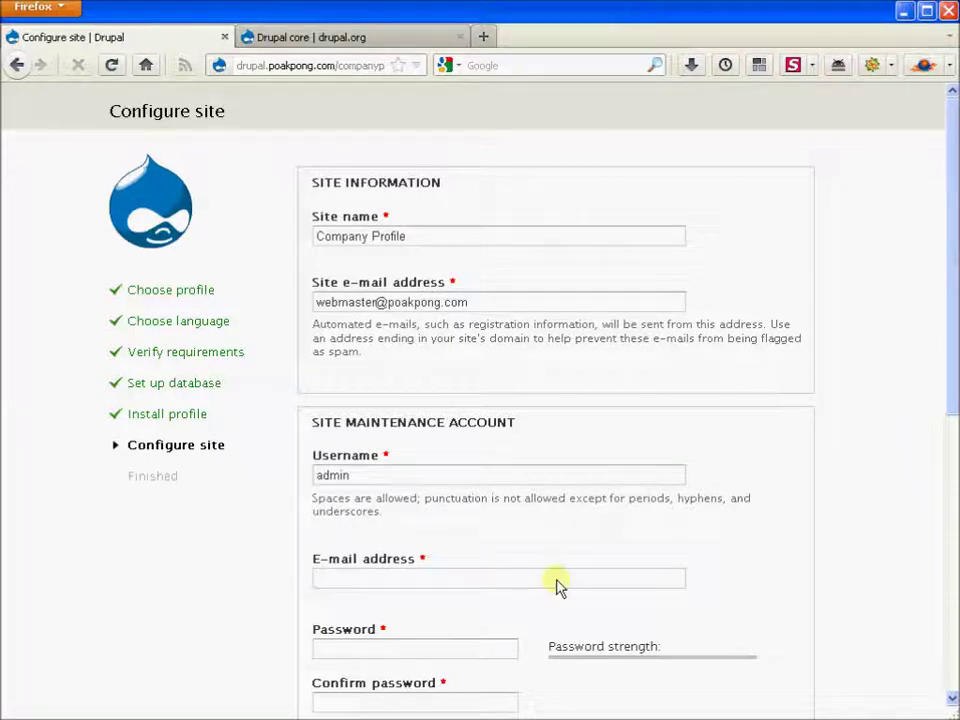
scroll(728, 476, "down", 2)
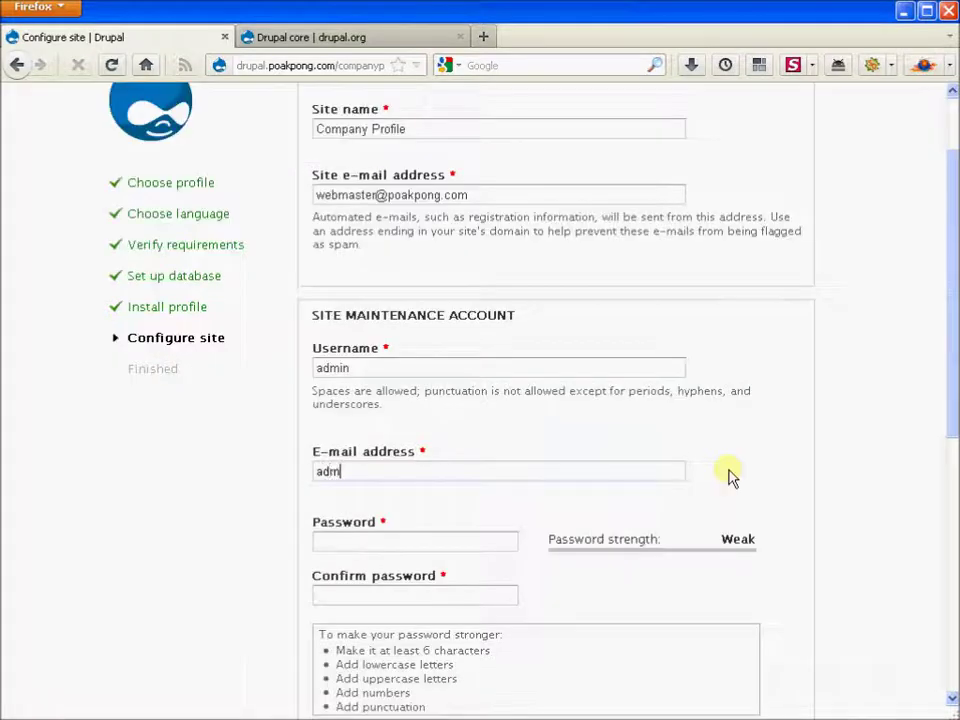
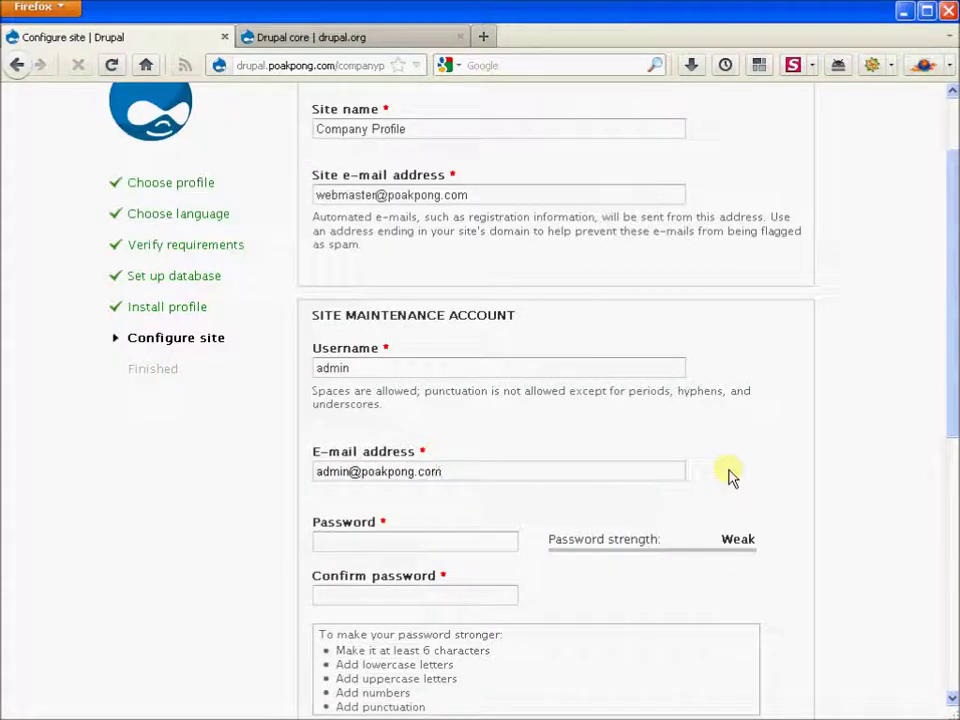
key("Tab")
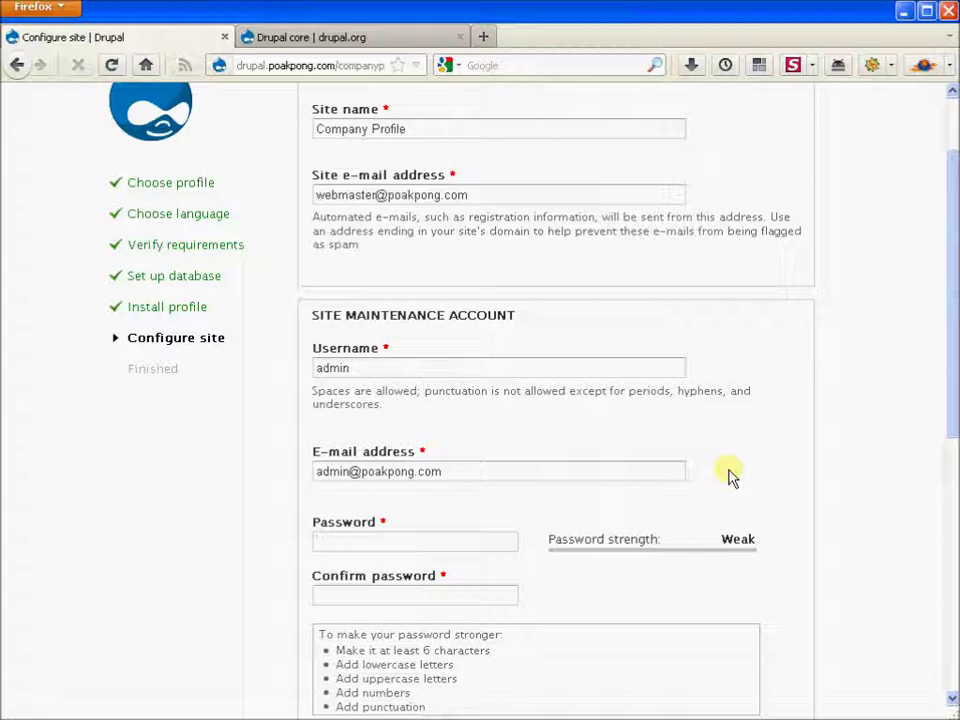
type("********")
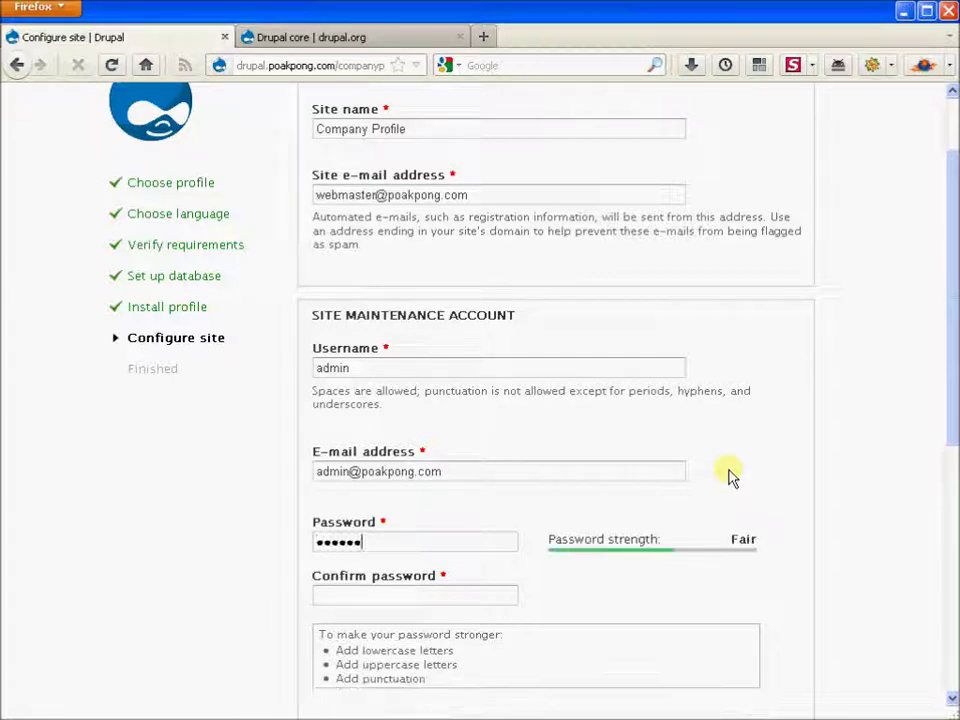
type("**")
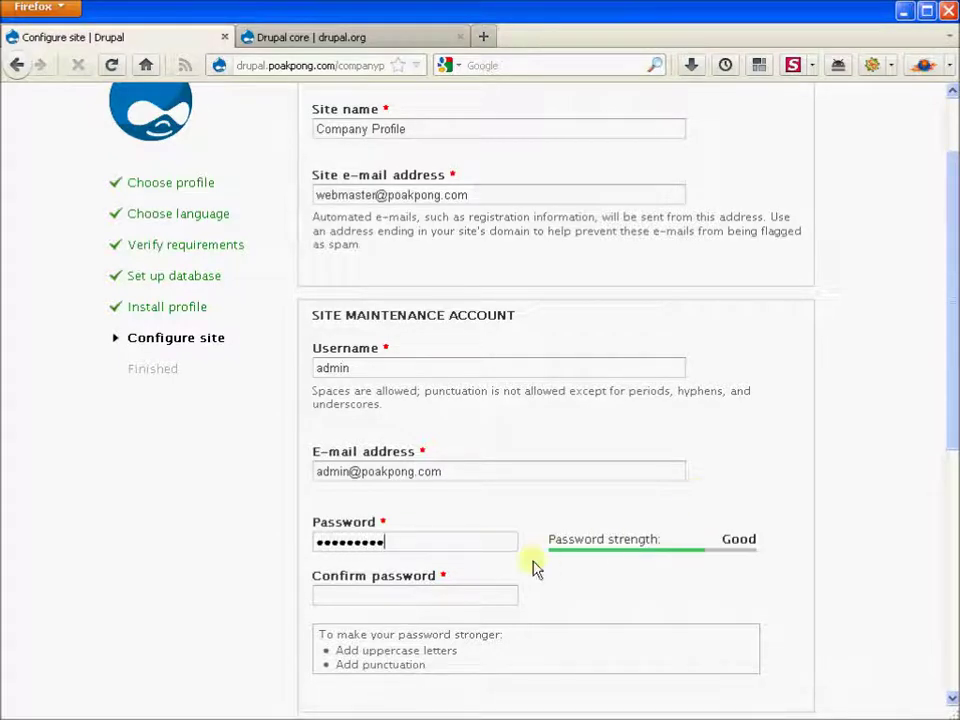
left_click(491, 601)
type("********")
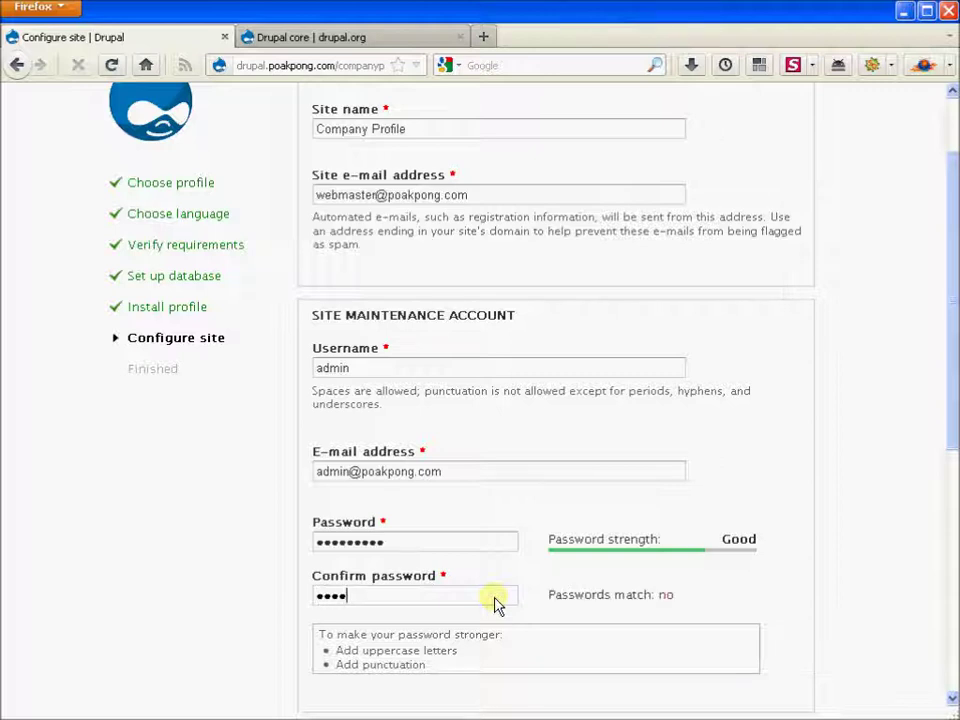
type("**")
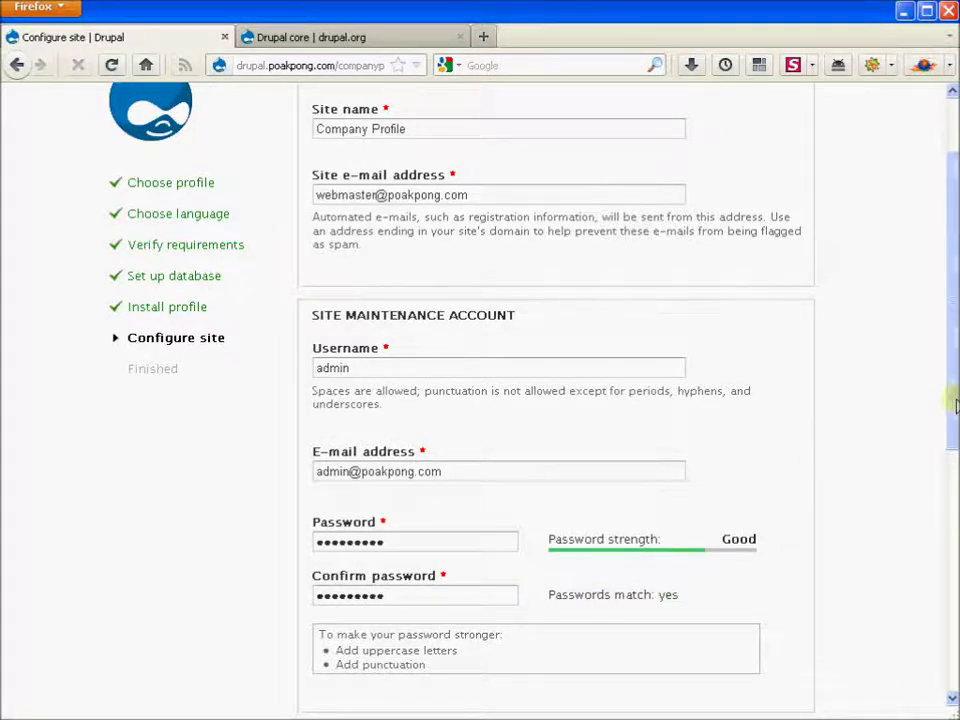
Step: Set the site's default country to Thailand
left_click_drag(955, 410, 955, 635)
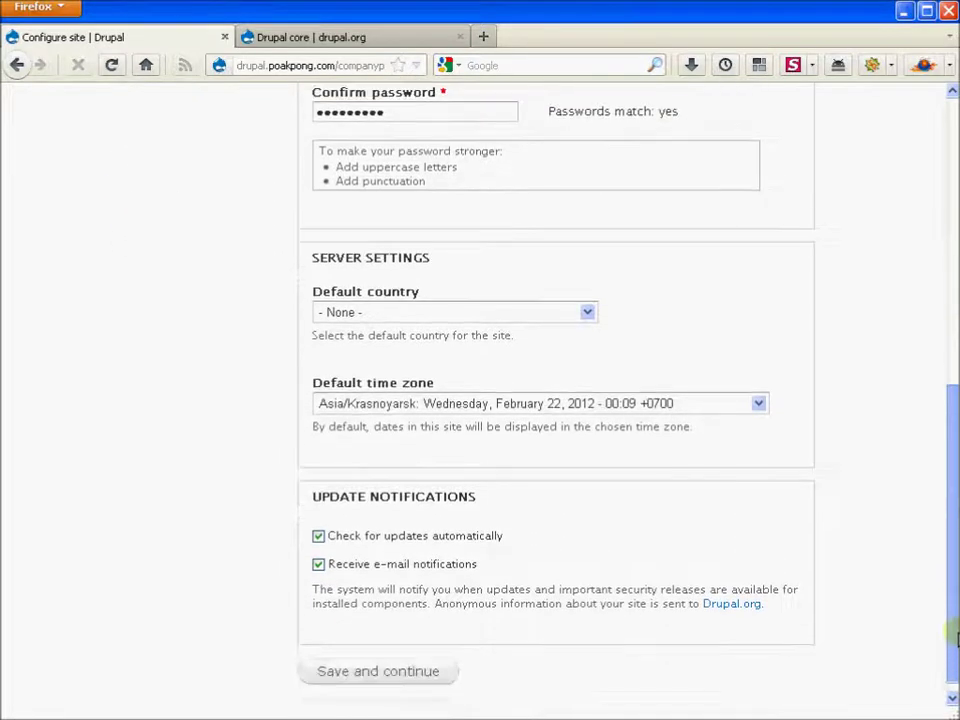
left_click(458, 316)
key("t")
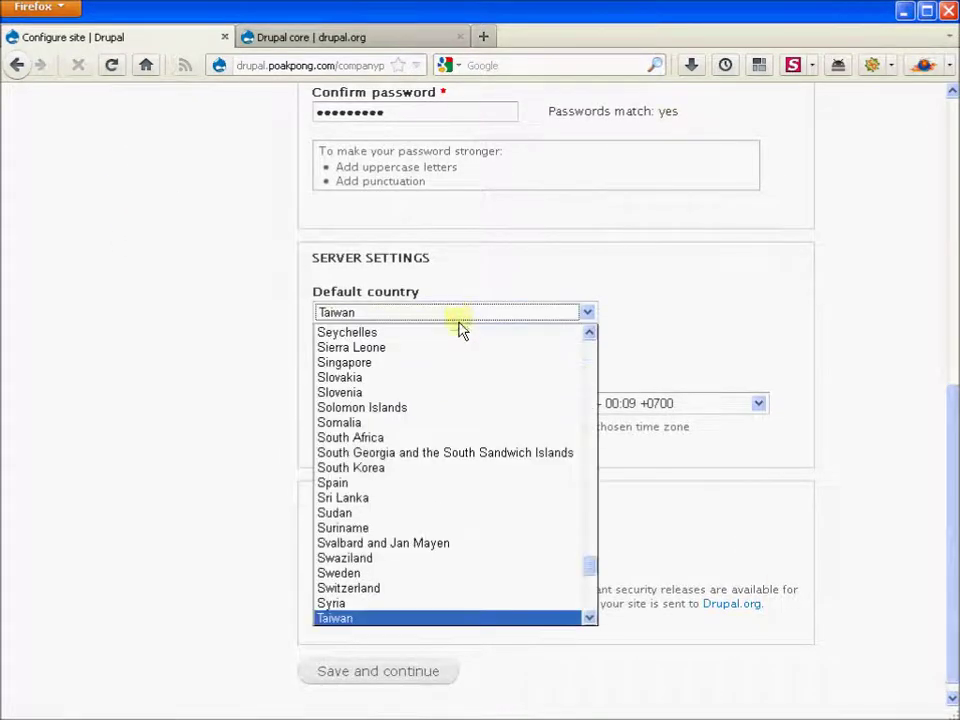
scroll(585, 617, "down", 4)
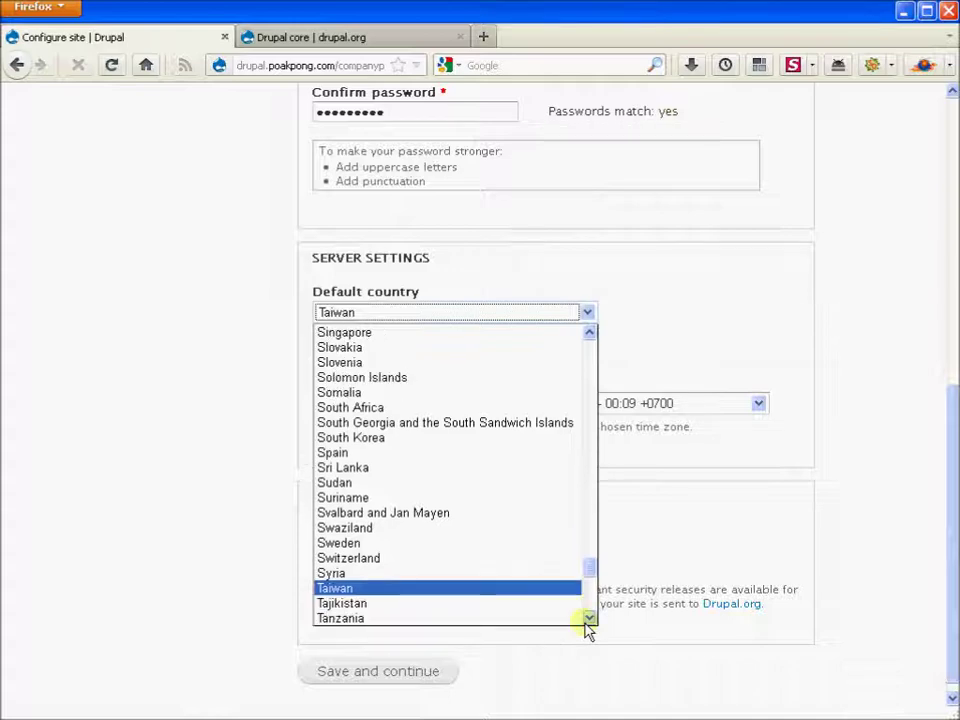
left_click(450, 604)
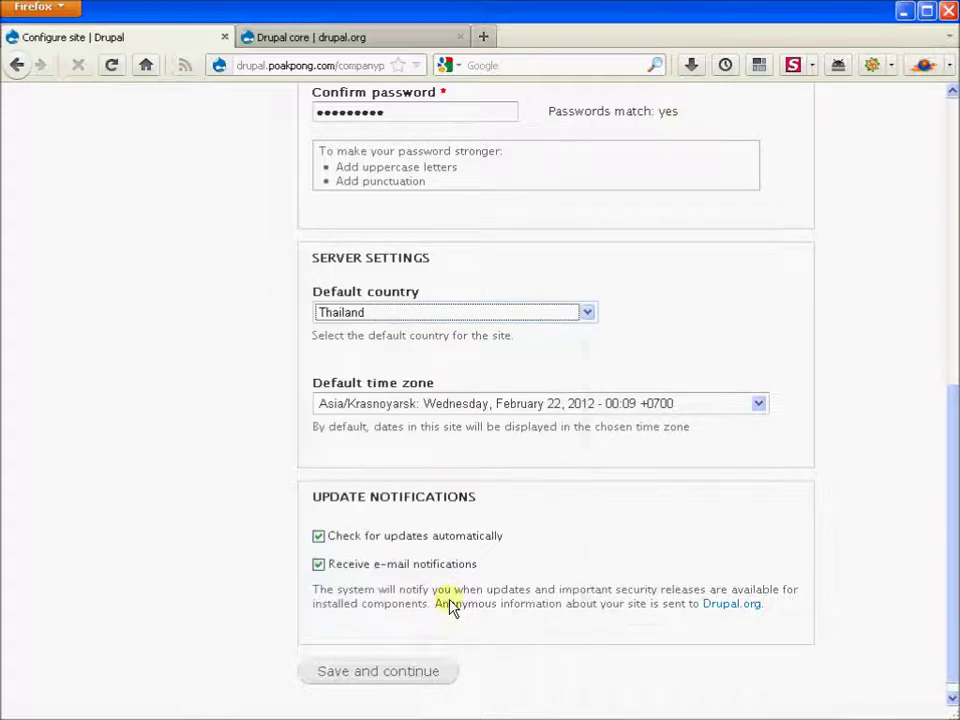
Step: Choose Asia/Bangkok as the default time zone and save the site configuration
left_click(525, 405)
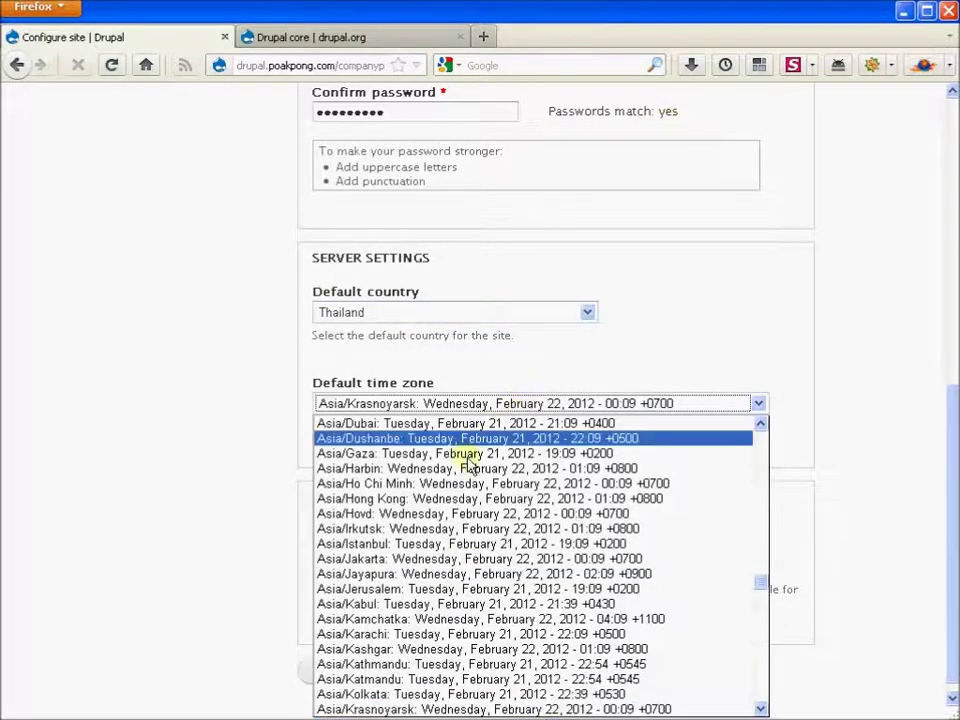
scroll(430, 565, "up", 4)
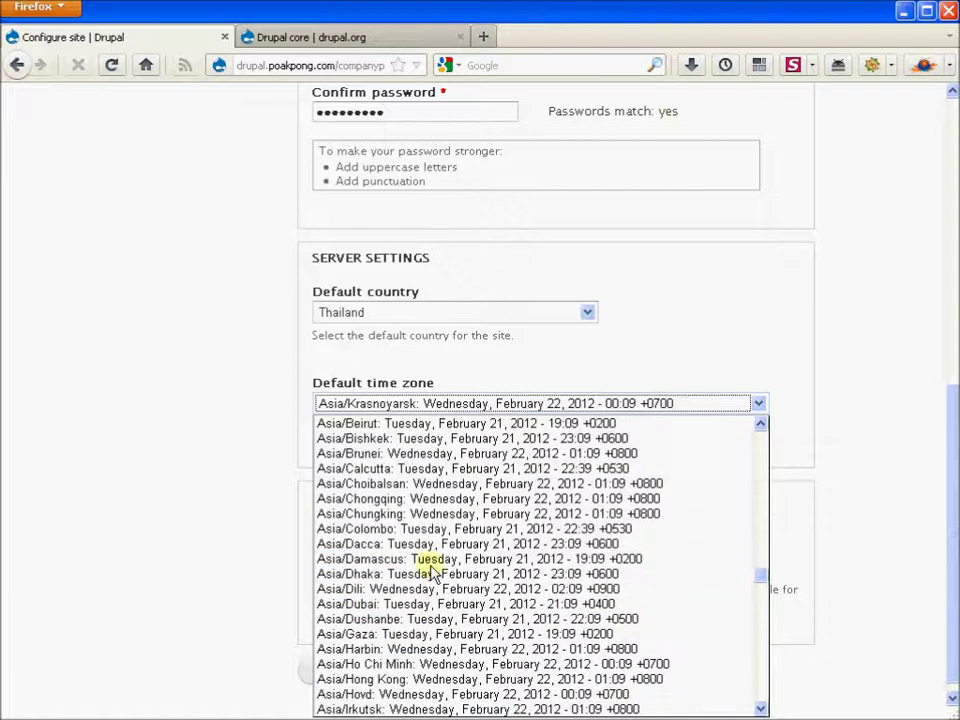
scroll(430, 565, "up", 1)
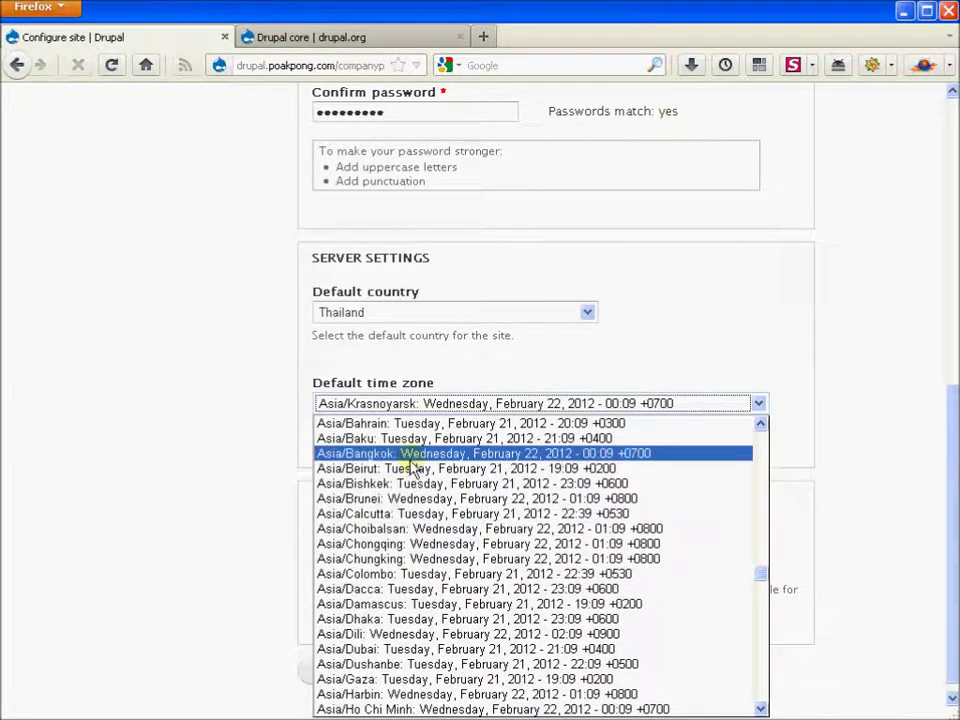
left_click(405, 455)
left_click(574, 501)
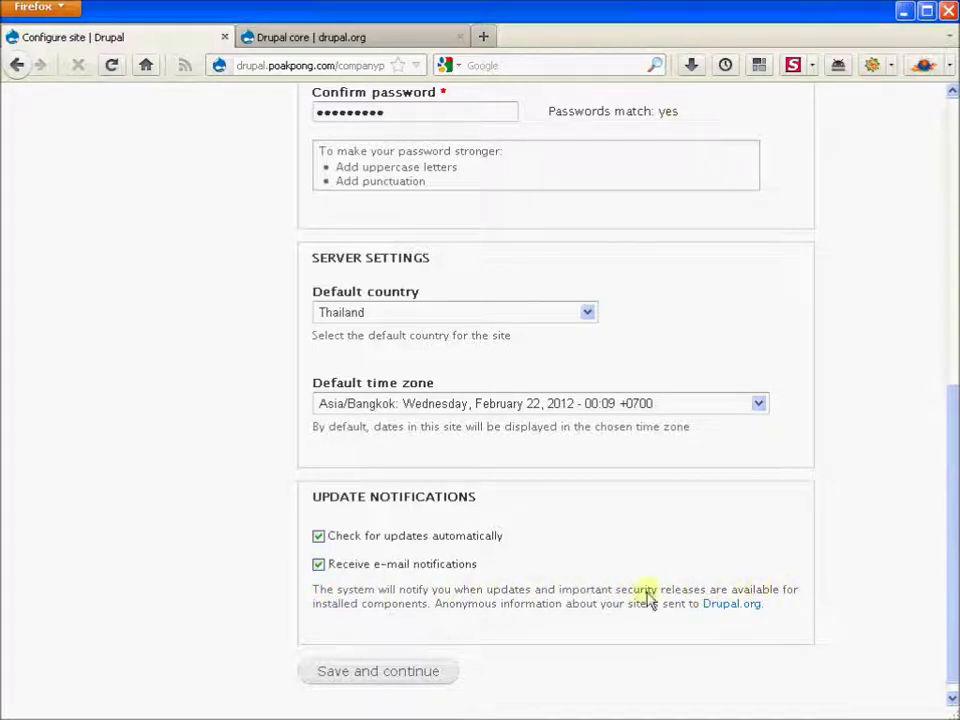
left_click(372, 672)
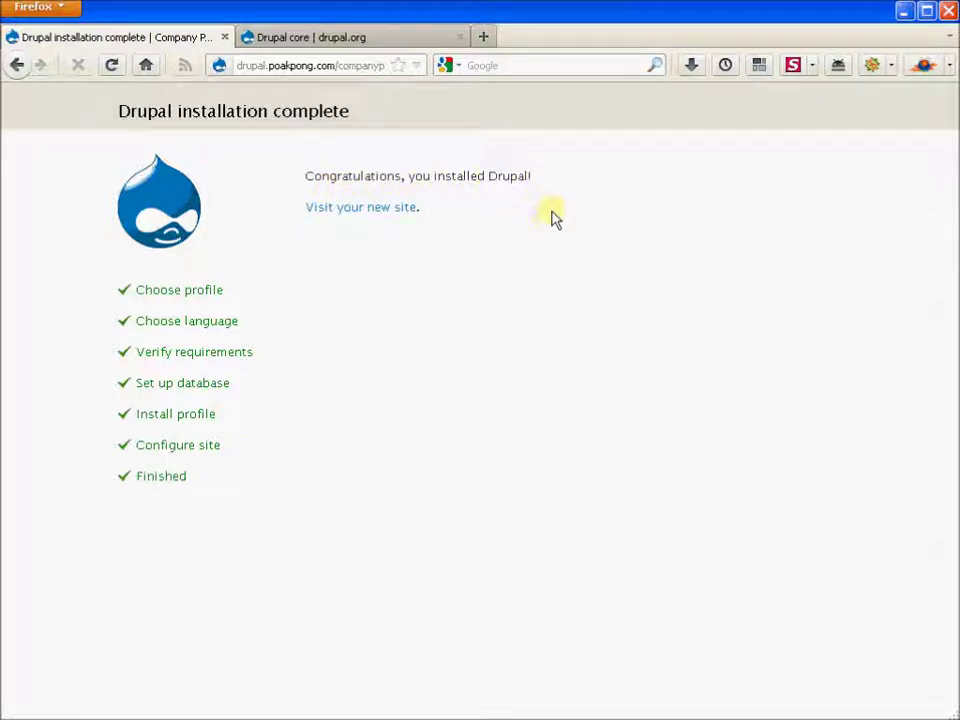
Step: Follow 'Visit your new site' to load the Welcome to Company Profile home page
left_click(397, 213)
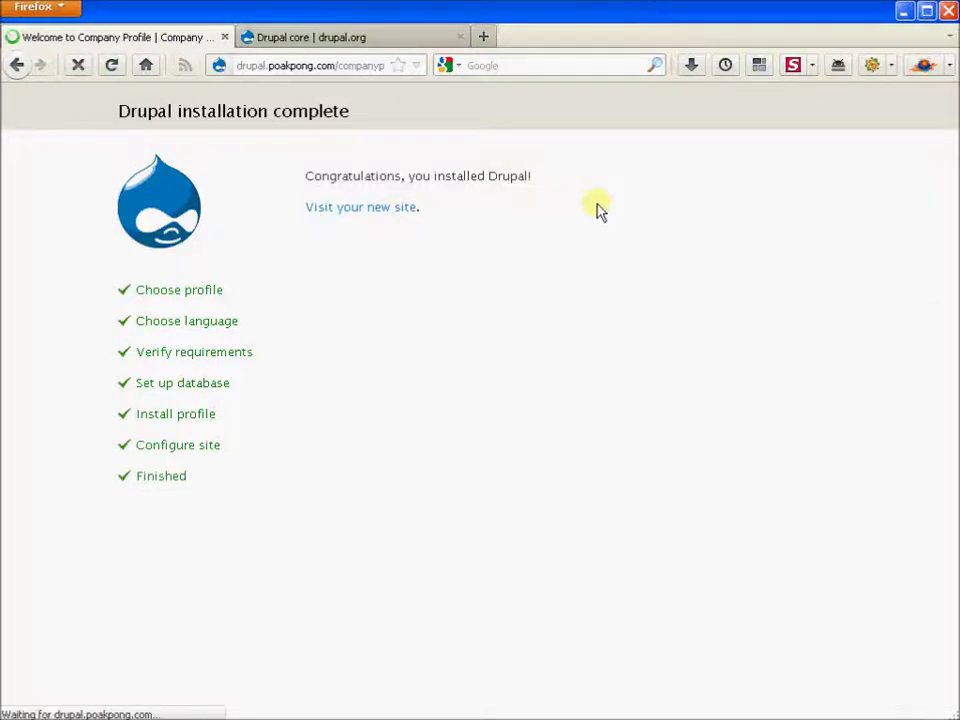